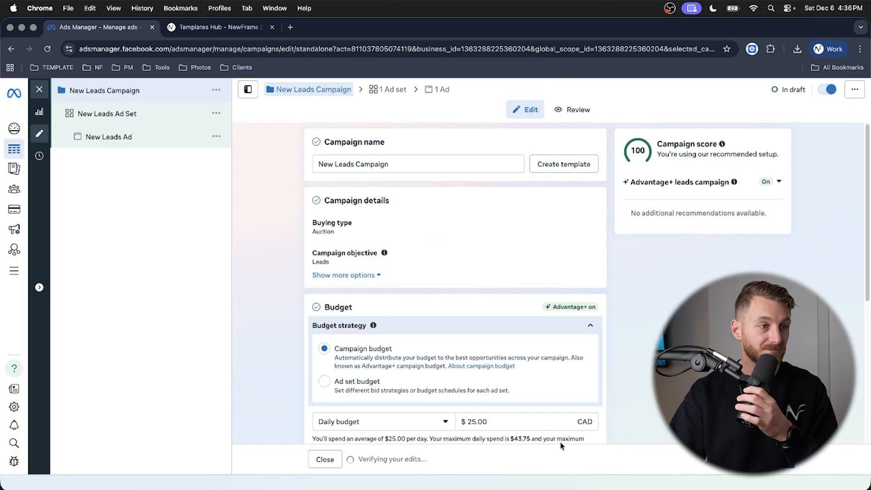
# - Rename the campaign as "Leads"
pyautogui.doubleClick(383, 165)
pyautogui.press('super+a')
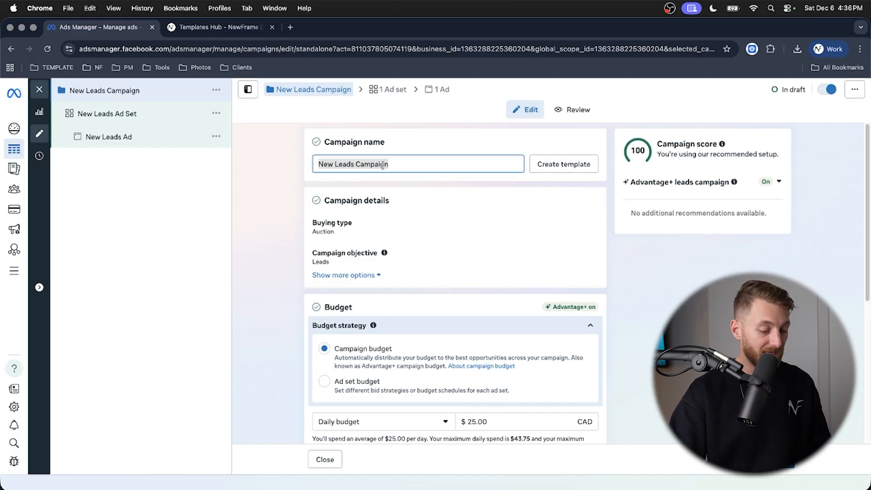
pyautogui.write('Leads')
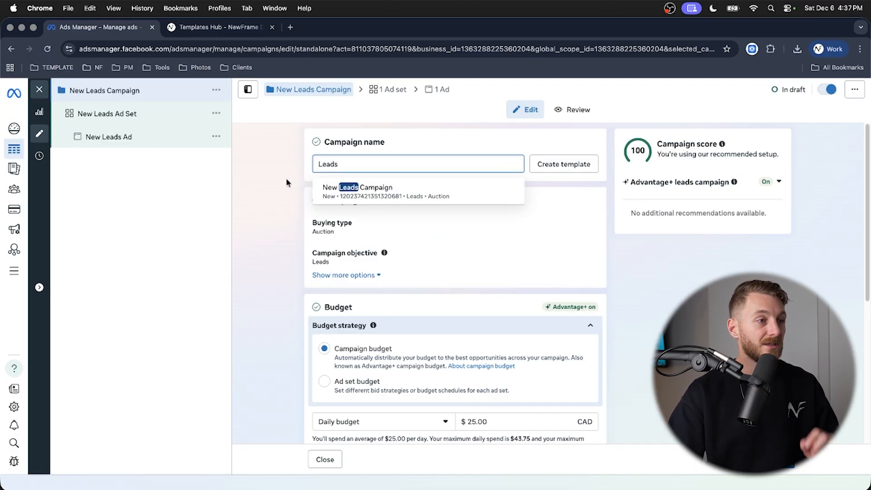
pyautogui.click(278, 192)
# - Try the Lifetime budget type for the campaign and return it to Daily budget
pyautogui.scroll(-1, 307, 205)
pyautogui.scroll(-4, 304, 209)
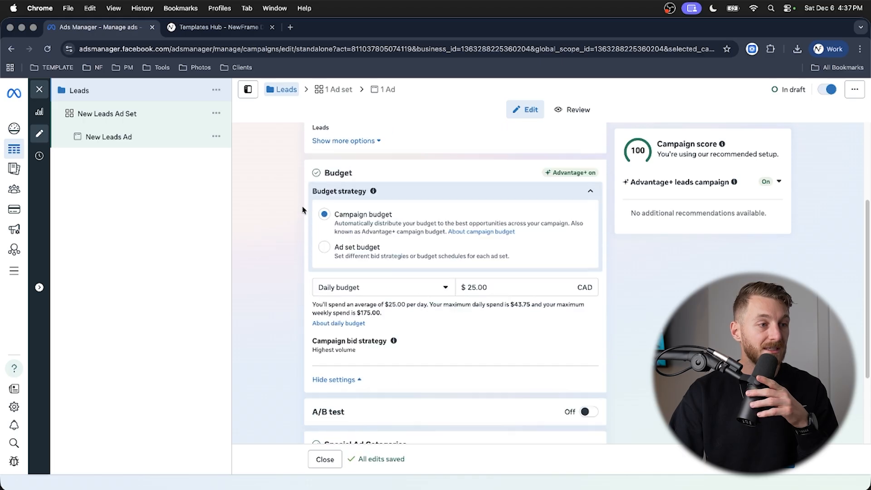
pyautogui.scroll(-1, 303, 210)
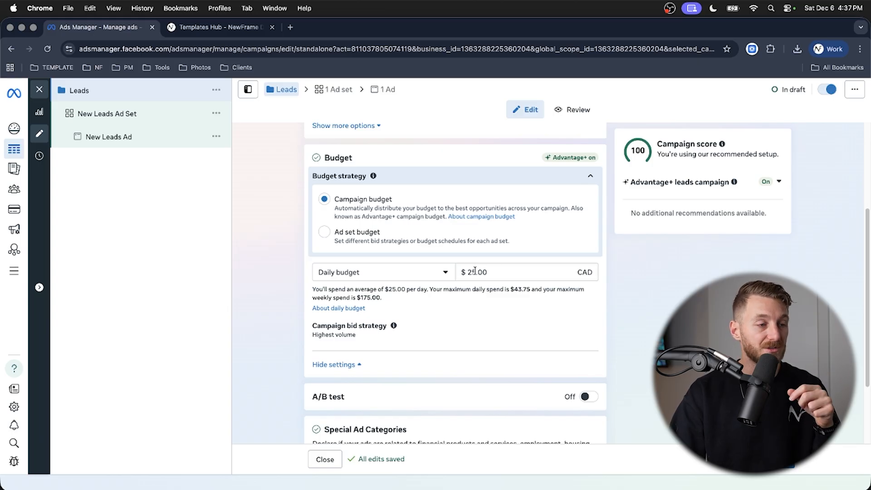
pyautogui.scroll(-5, 271, 242)
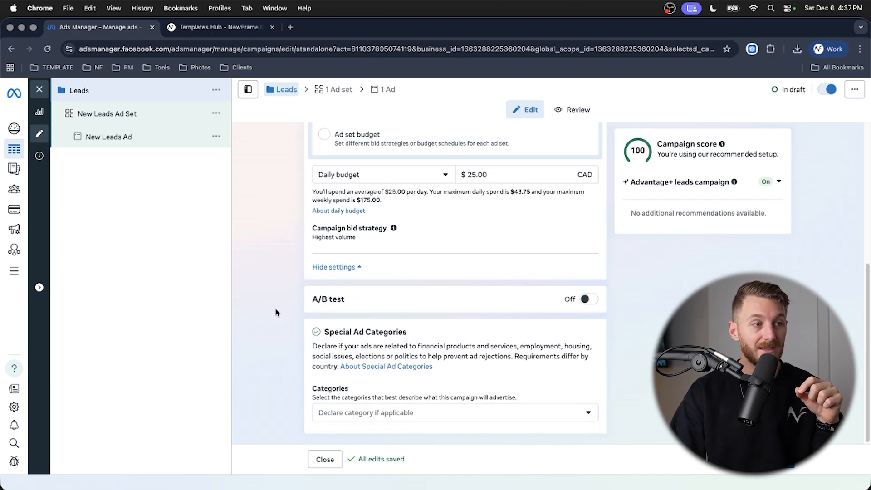
pyautogui.scroll(3, 270, 314)
pyautogui.click(390, 243)
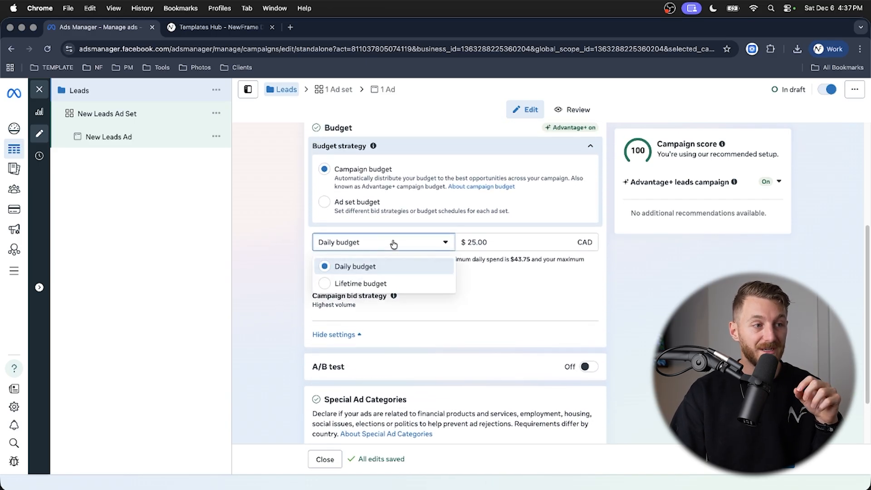
pyautogui.click(359, 285)
pyautogui.click(345, 243)
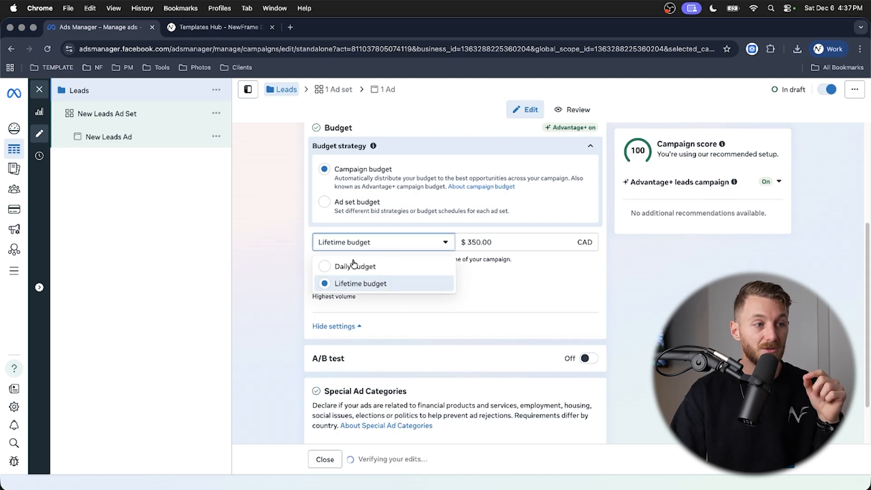
pyautogui.click(321, 266)
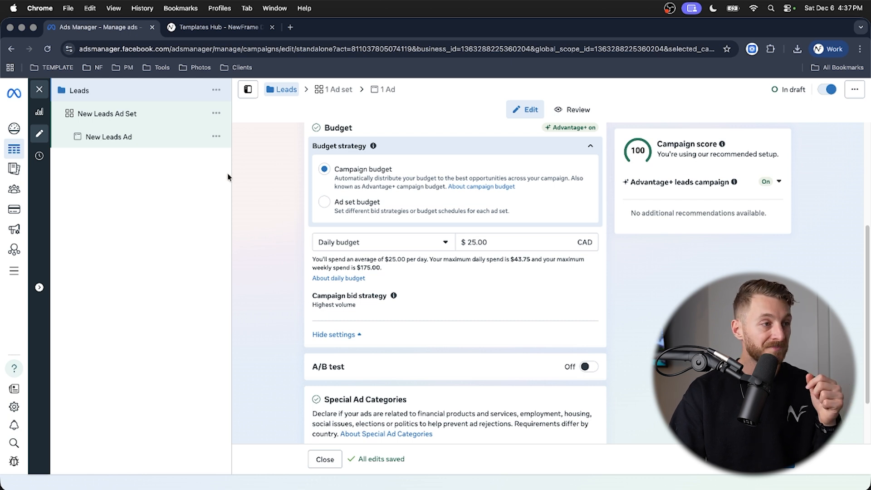
pyautogui.scroll(5, 257, 173)
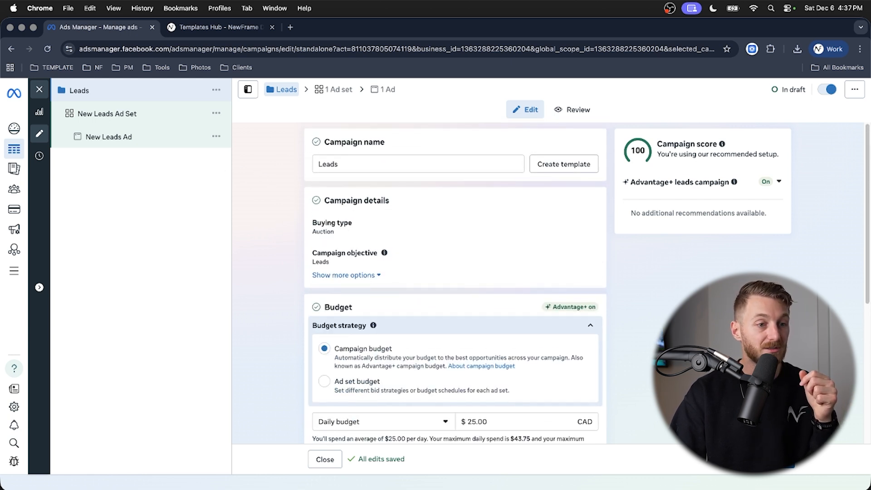
# - Open the New Leads Ad Set and set its conversion location to the single option Instant forms
pyautogui.click(147, 119)
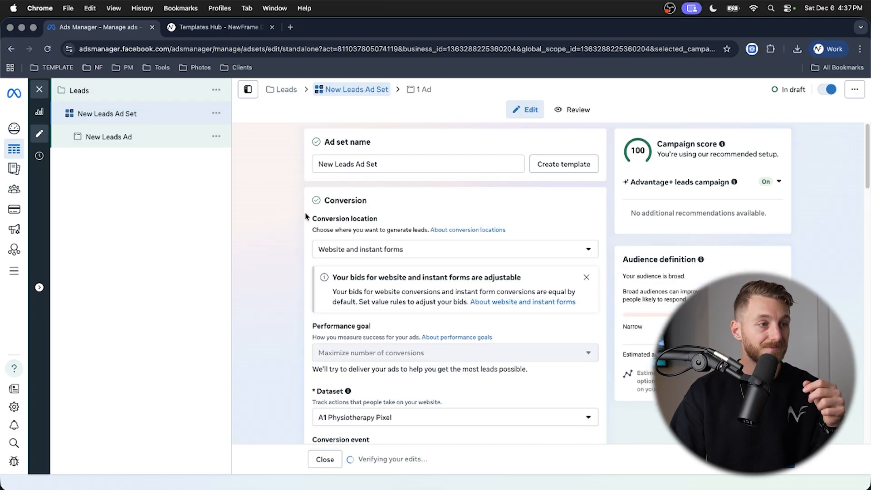
pyautogui.click(357, 164)
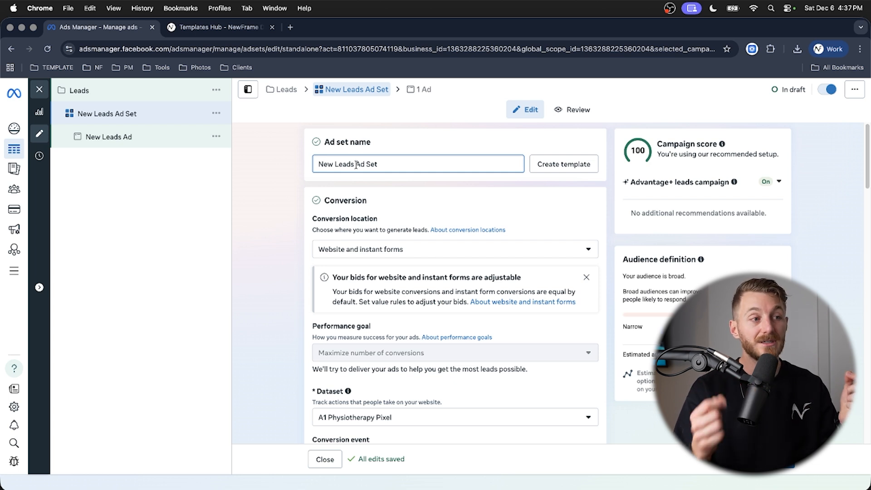
pyautogui.click(431, 251)
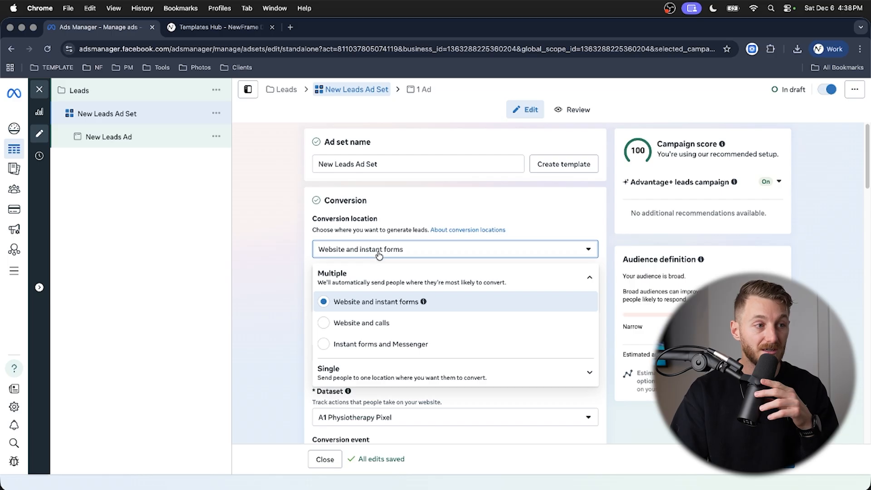
pyautogui.click(350, 375)
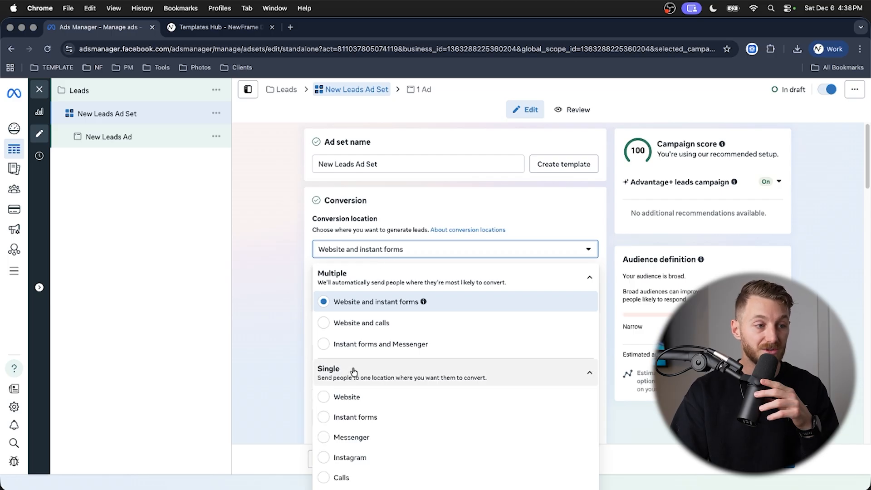
pyautogui.click(359, 421)
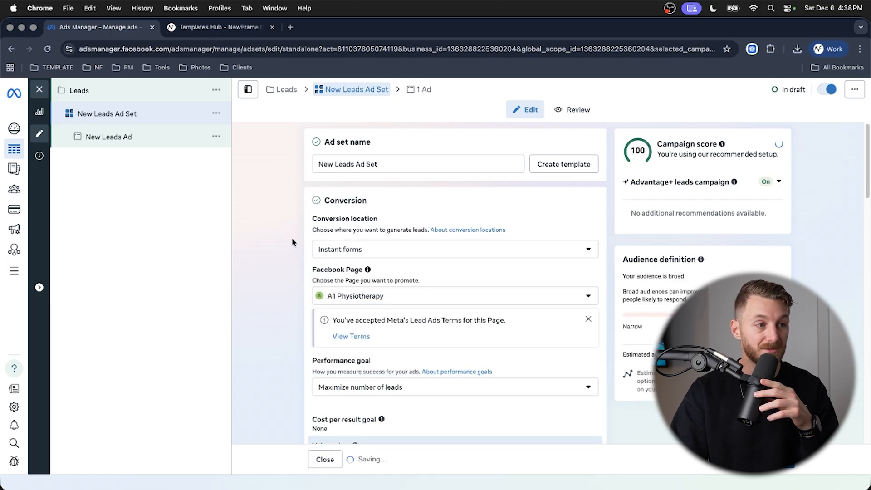
# - Set the ad set's performance goal to "Maximize number of conversion leads"
pyautogui.scroll(-5, 292, 241)
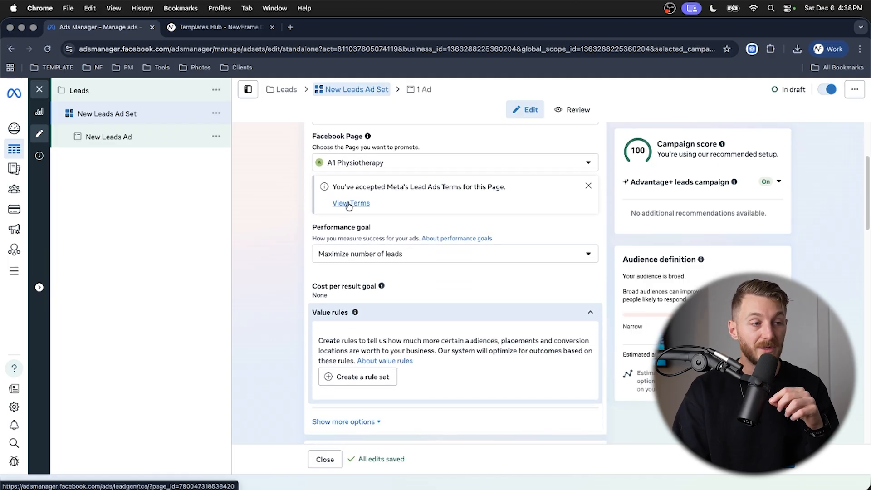
pyautogui.scroll(3, 306, 202)
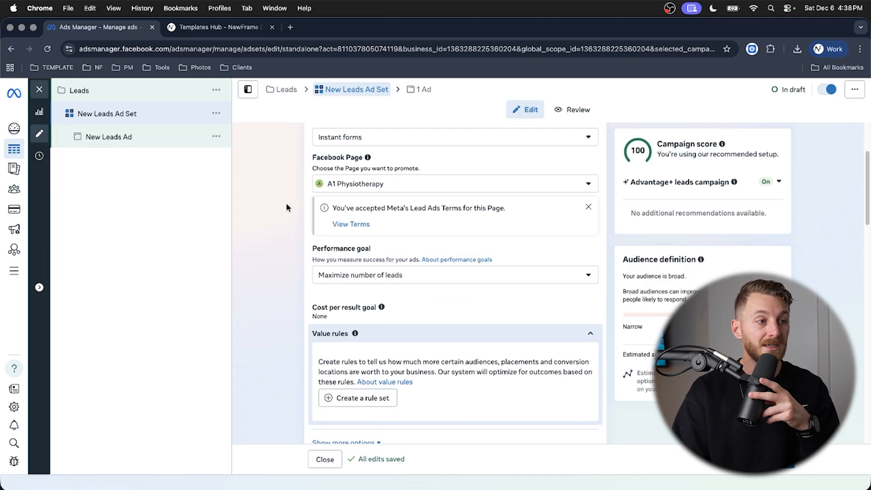
pyautogui.click(387, 313)
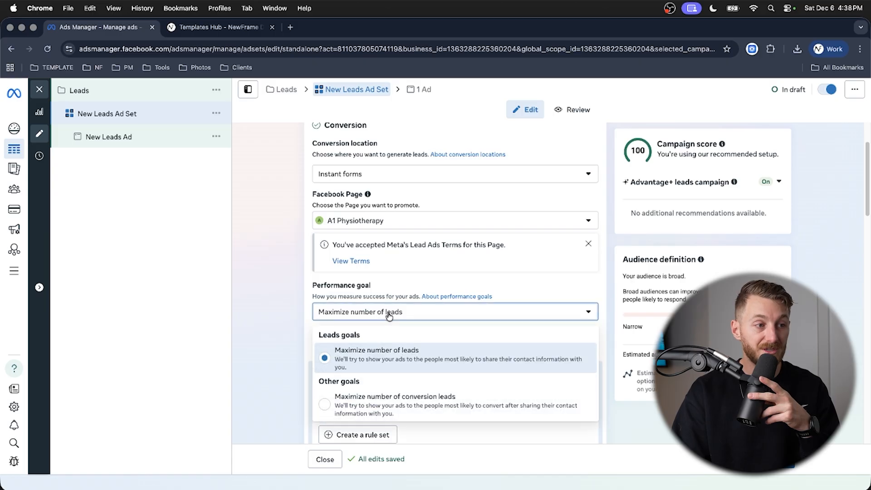
pyautogui.click(378, 406)
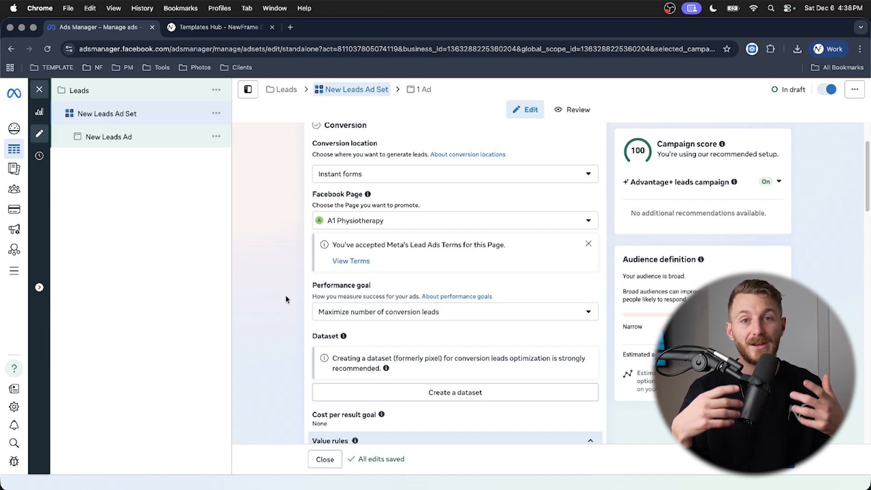
# - Rename the ad set as "Instant Forms"
pyautogui.scroll(3, 361, 191)
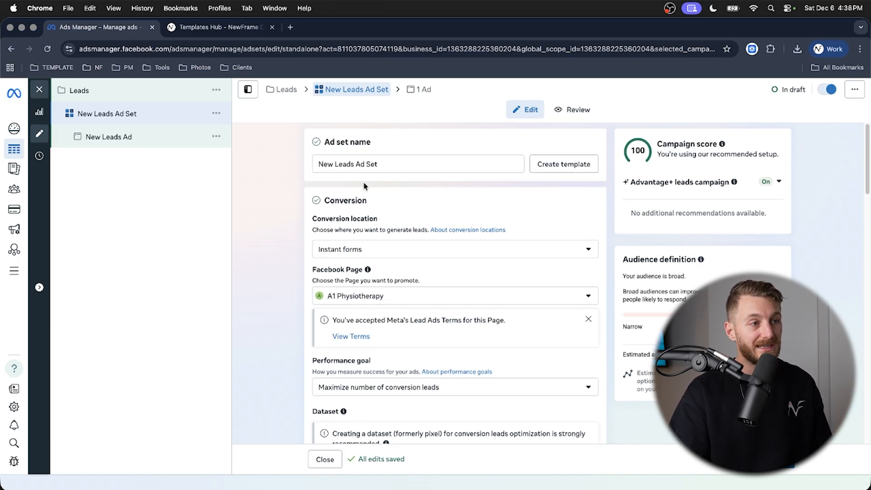
pyautogui.tripleClick(369, 164)
pyautogui.write('Instant Forms')
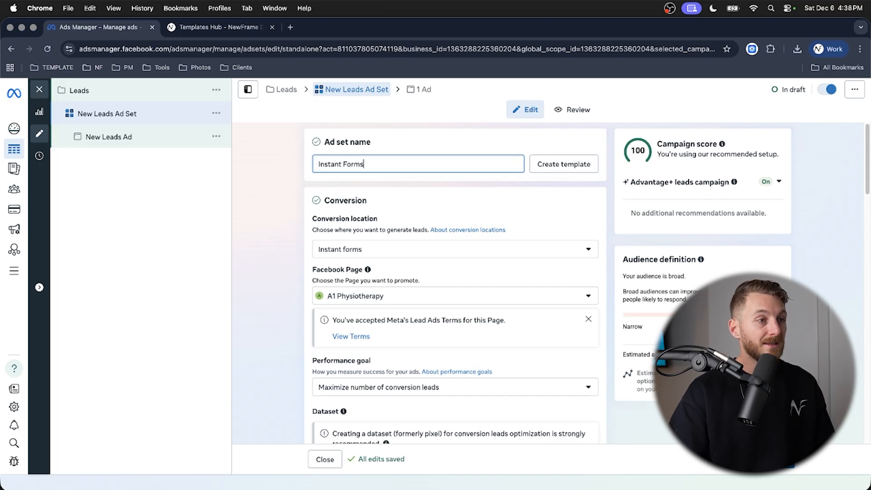
# - Review the ad set's schedule and audience controls, including the existing custom audiences and the options for creating new ones
pyautogui.scroll(-5, 297, 242)
pyautogui.scroll(-10, 299, 227)
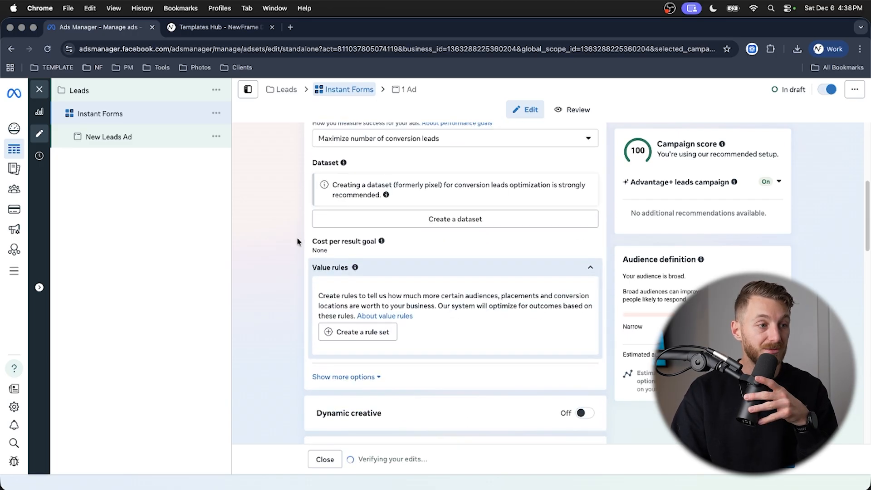
pyautogui.scroll(-10, 307, 212)
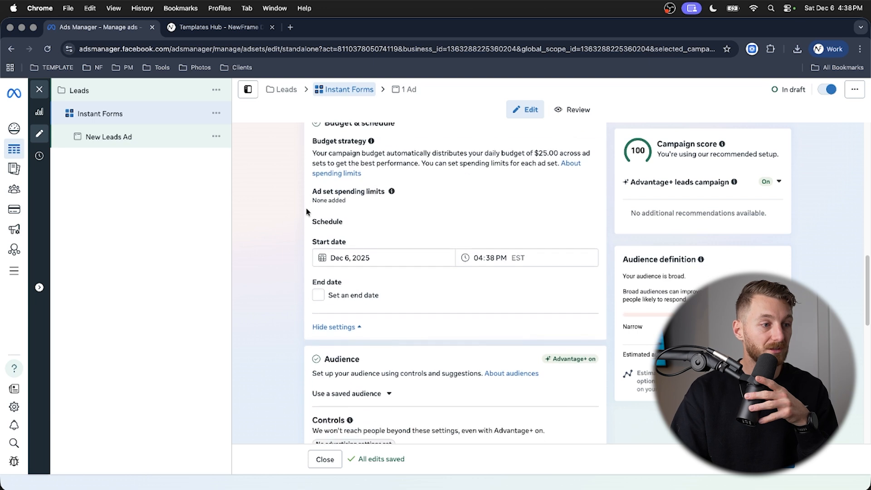
pyautogui.scroll(-1, 306, 212)
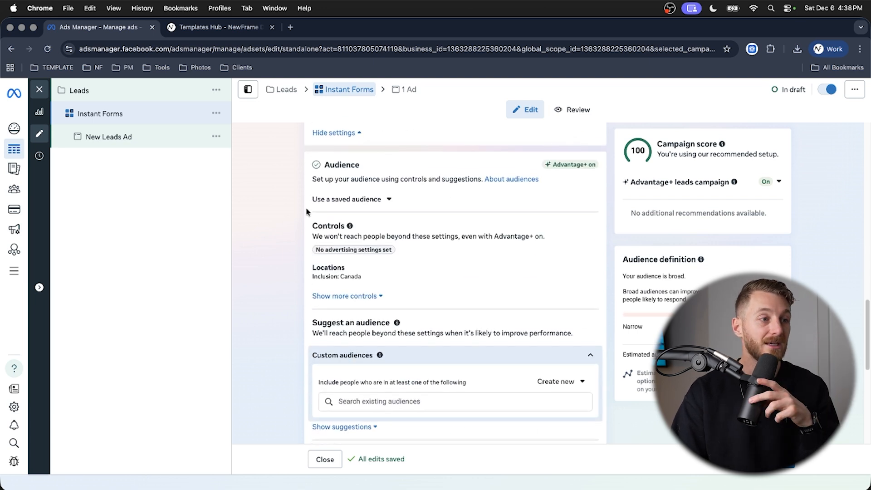
pyautogui.scroll(-5, 306, 211)
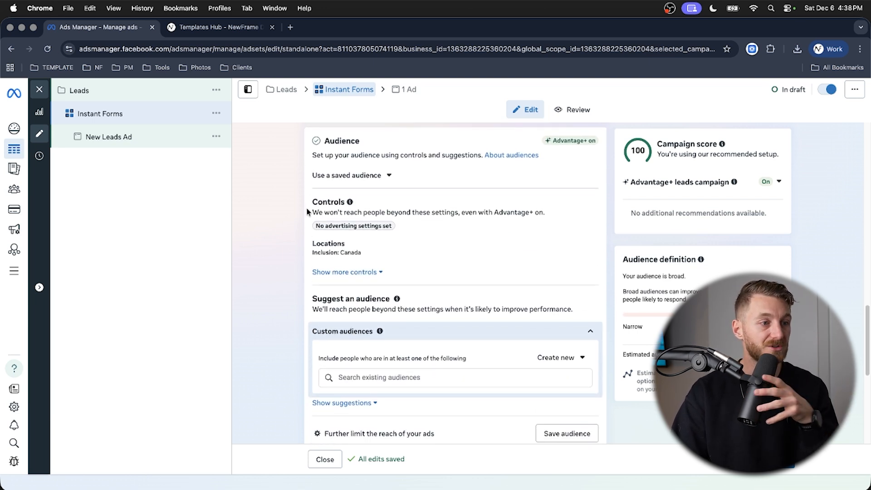
pyautogui.click(413, 293)
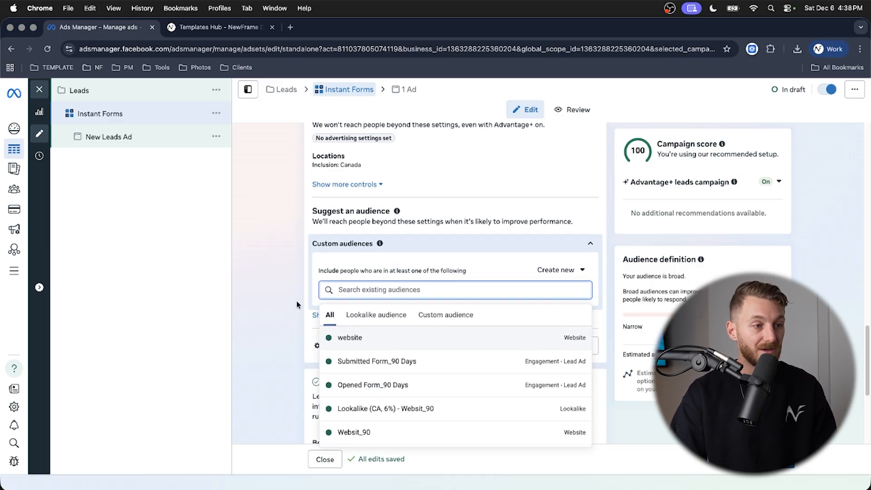
pyautogui.scroll(-2, 299, 306)
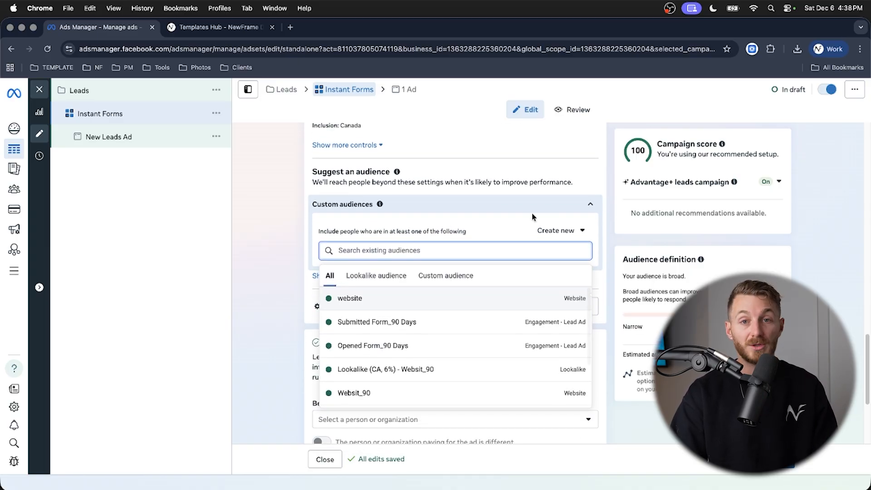
pyautogui.click(575, 231)
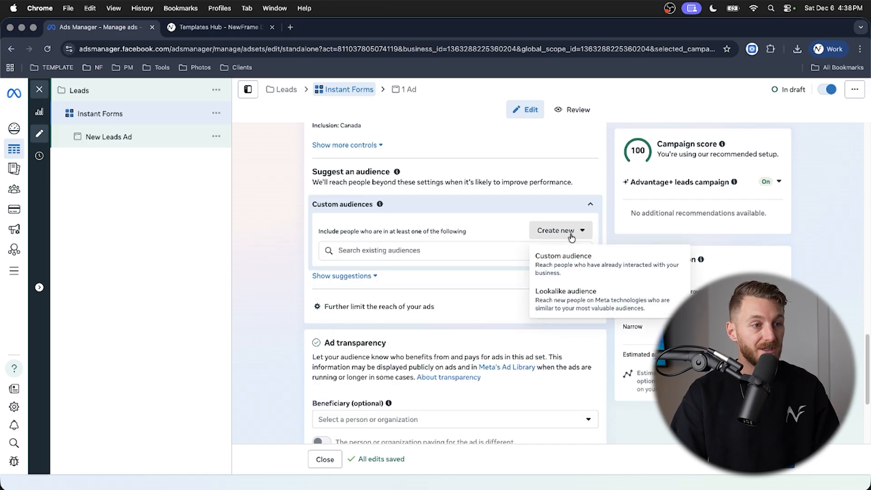
pyautogui.click(447, 251)
pyautogui.moveTo(370, 320)
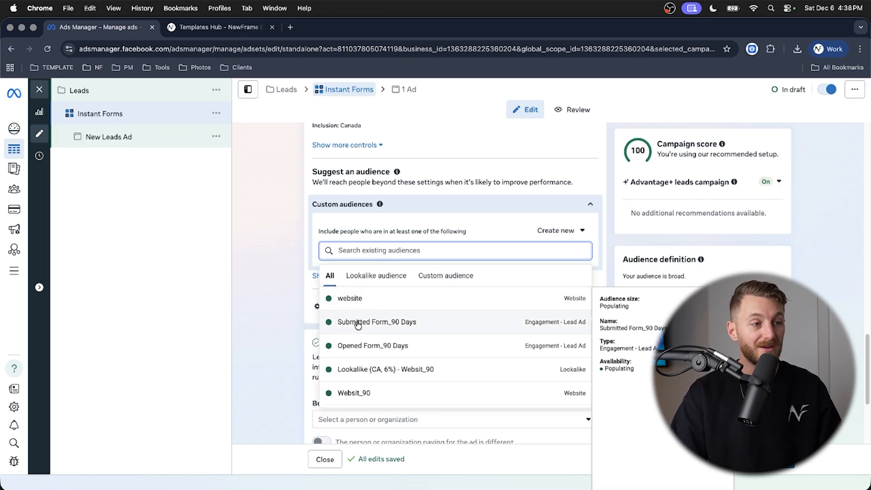
pyautogui.click(286, 266)
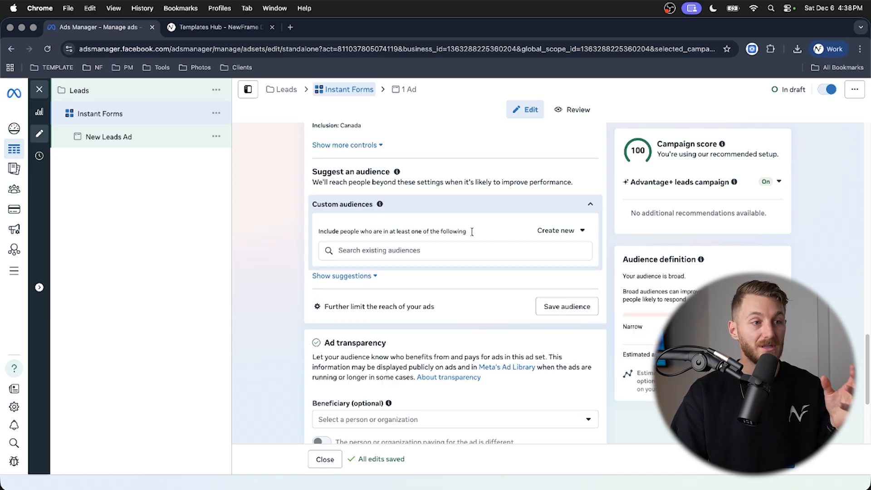
# - Start a new custom audience for the ad set with Lead form as its source
pyautogui.click(570, 237)
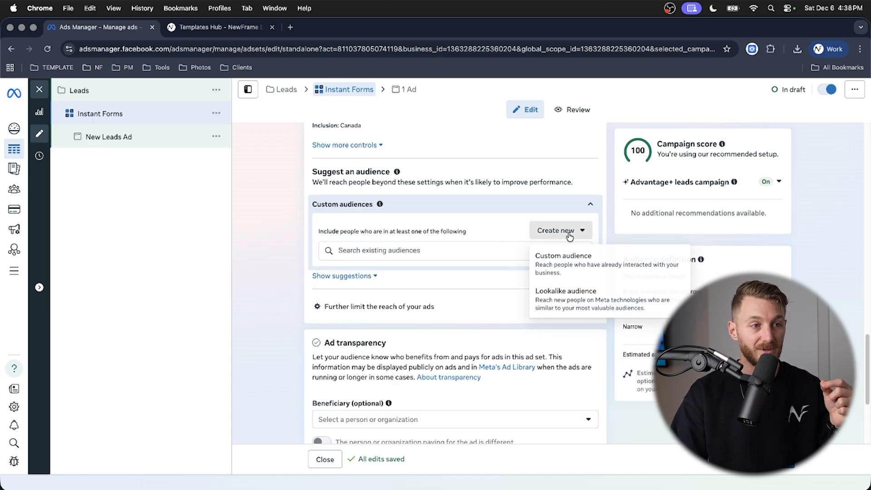
pyautogui.click(566, 258)
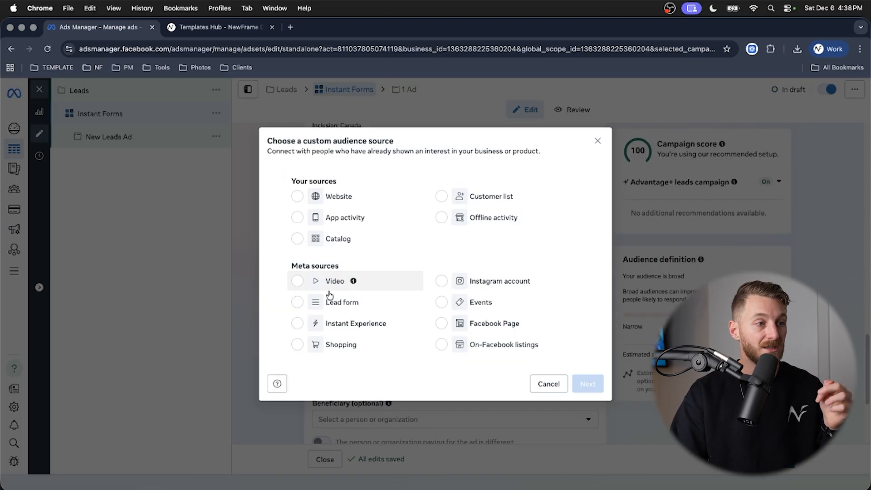
pyautogui.click(301, 303)
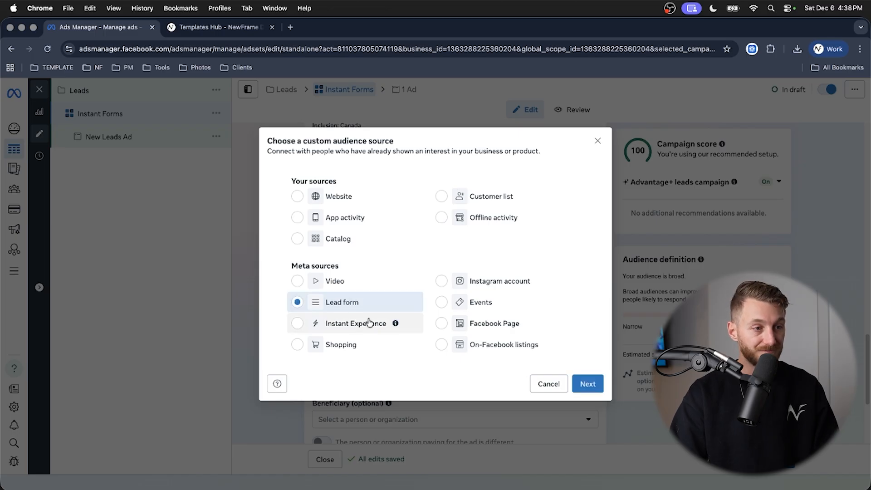
pyautogui.click(588, 384)
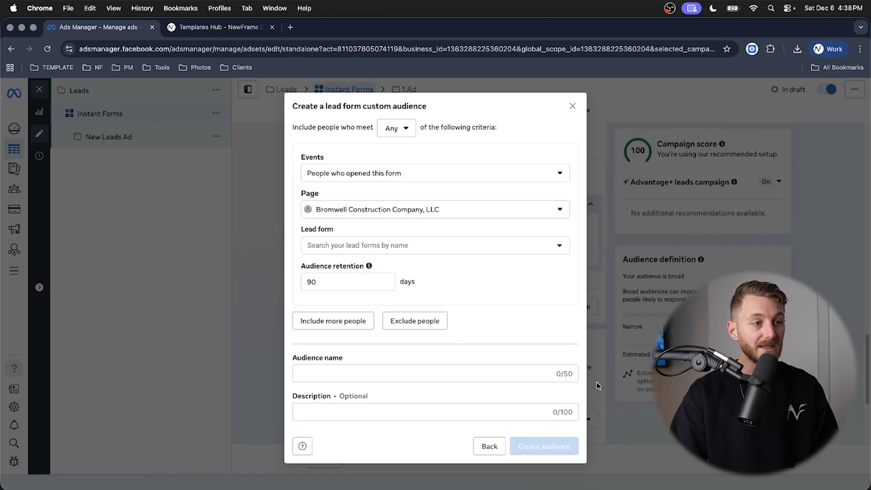
# - Try the lead form audience events "People who opened this form" and "People who opened and submitted form", and discard the unsaved audience
pyautogui.click(366, 175)
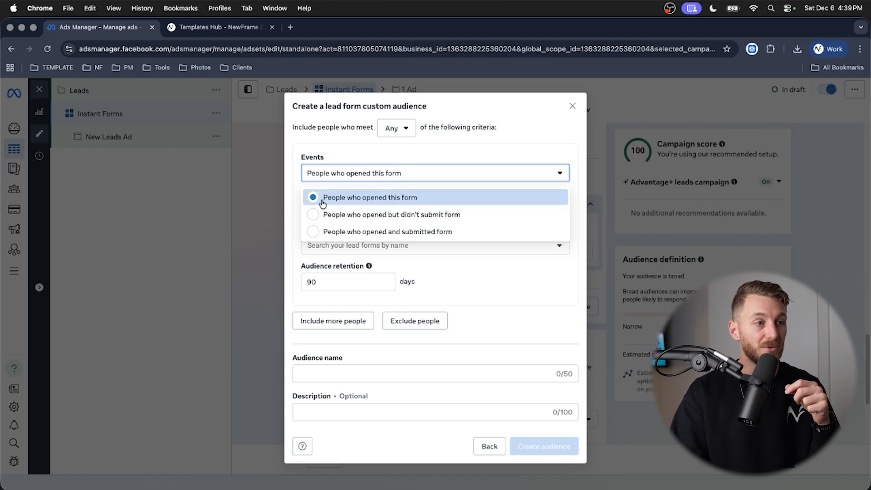
pyautogui.click(362, 198)
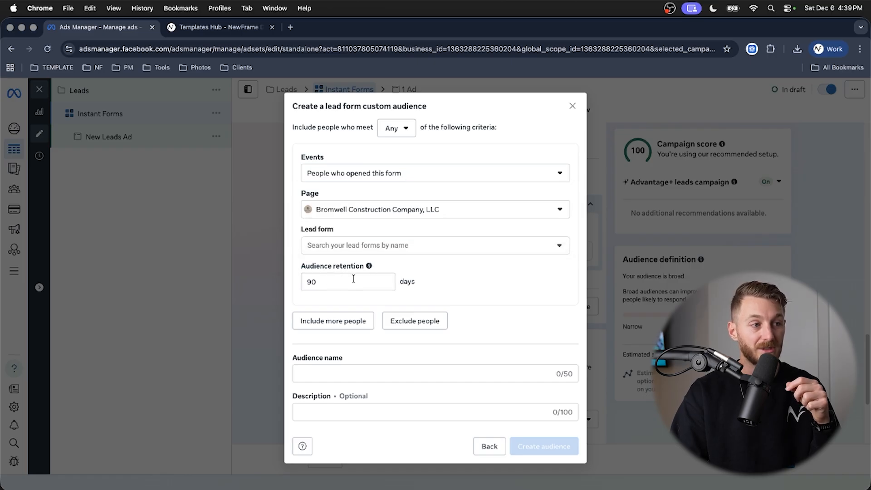
pyautogui.click(347, 376)
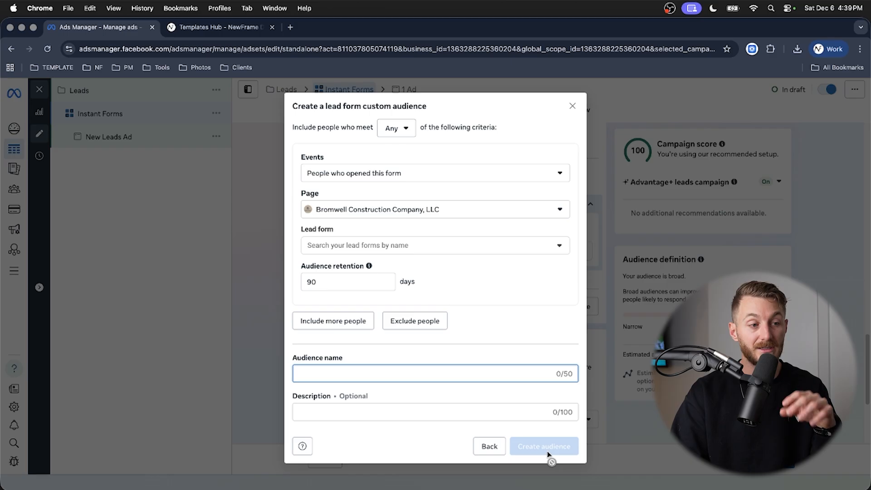
pyautogui.click(398, 175)
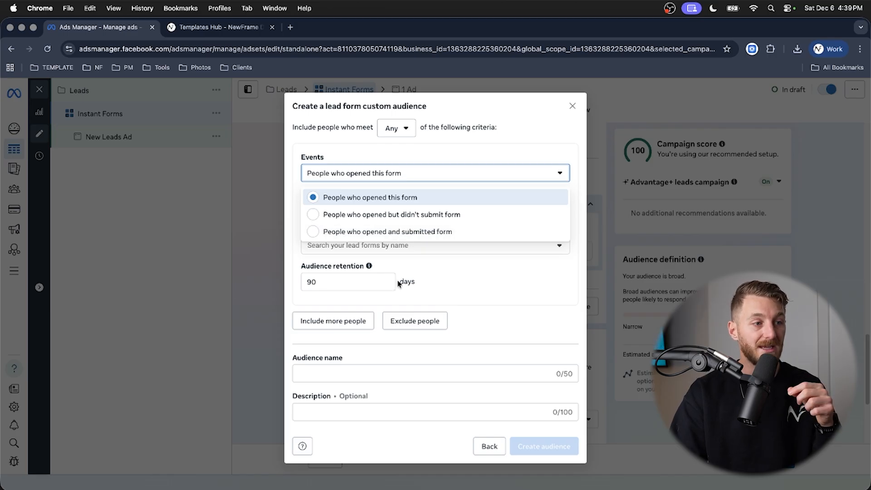
pyautogui.click(399, 231)
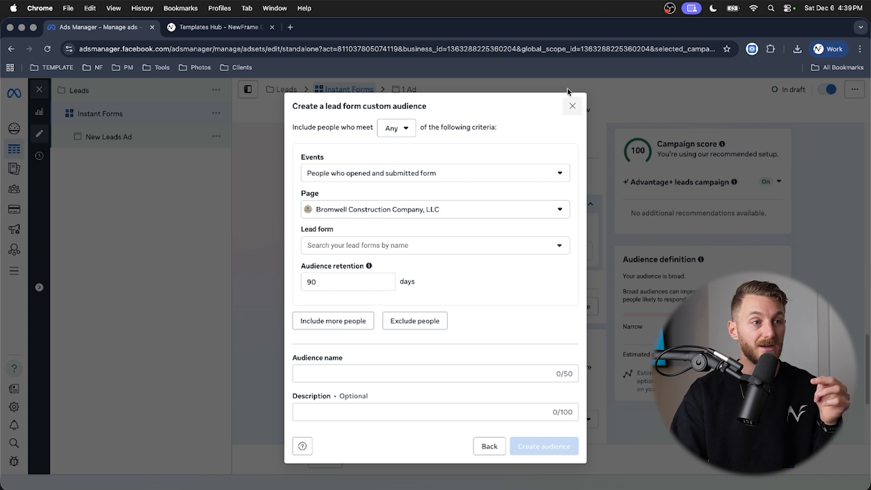
pyautogui.click(572, 106)
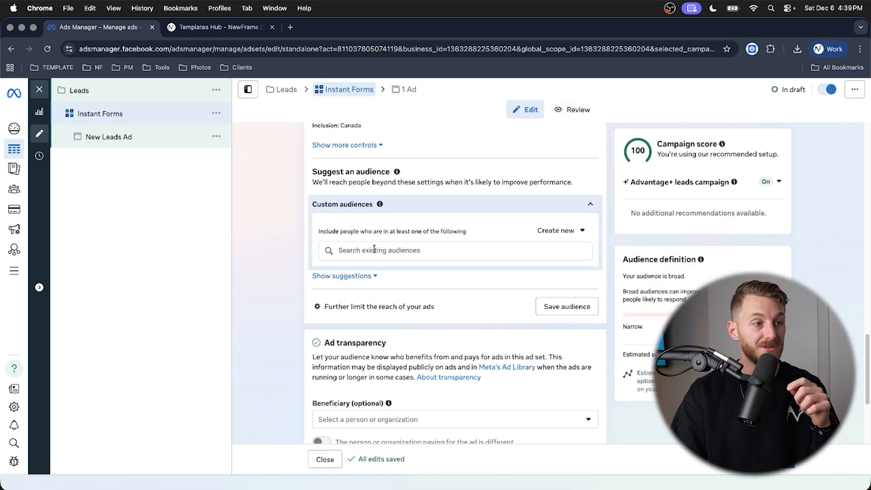
pyautogui.click(356, 255)
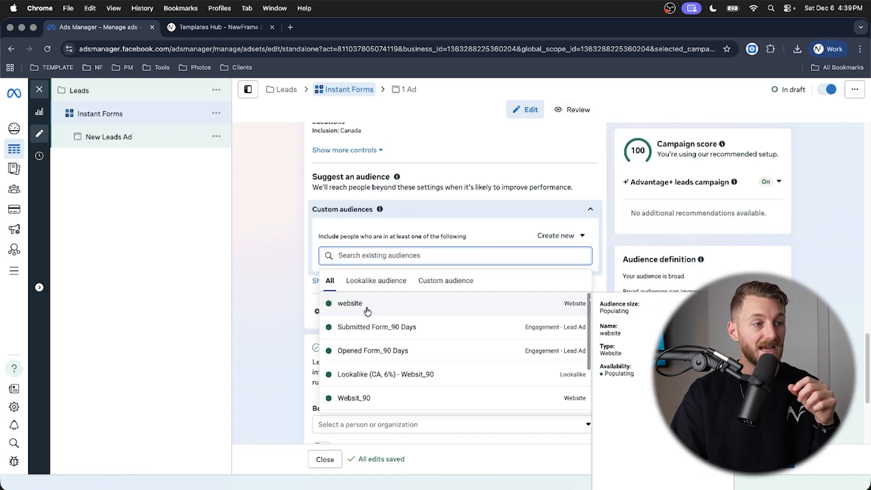
pyautogui.click(375, 325)
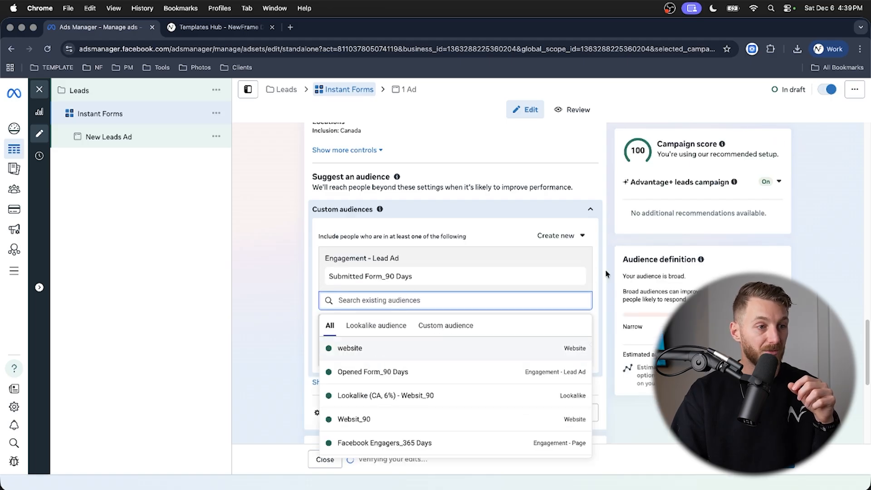
pyautogui.click(574, 278)
# - Include the custom audiences Opened Form_90 Days, Facebook Engagers_365 Days, Engaged Instagram_365 Days and Website Visitors_180 Days in the ad set
pyautogui.click(399, 256)
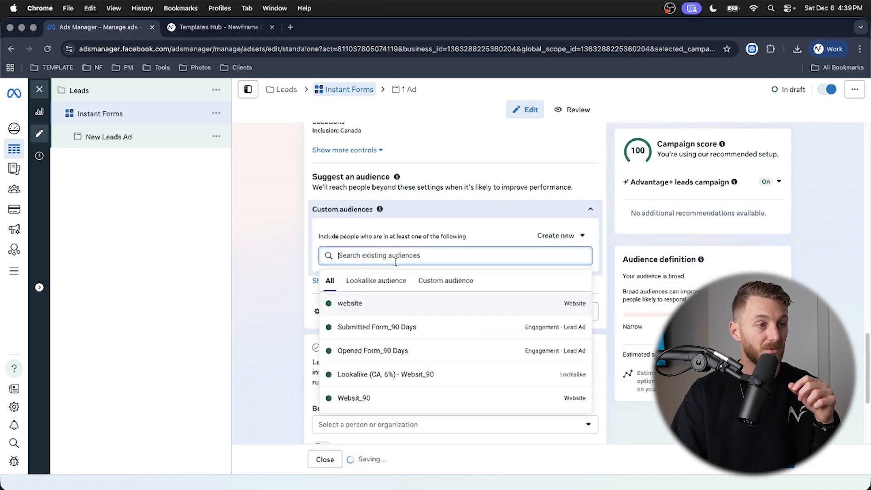
pyautogui.click(370, 351)
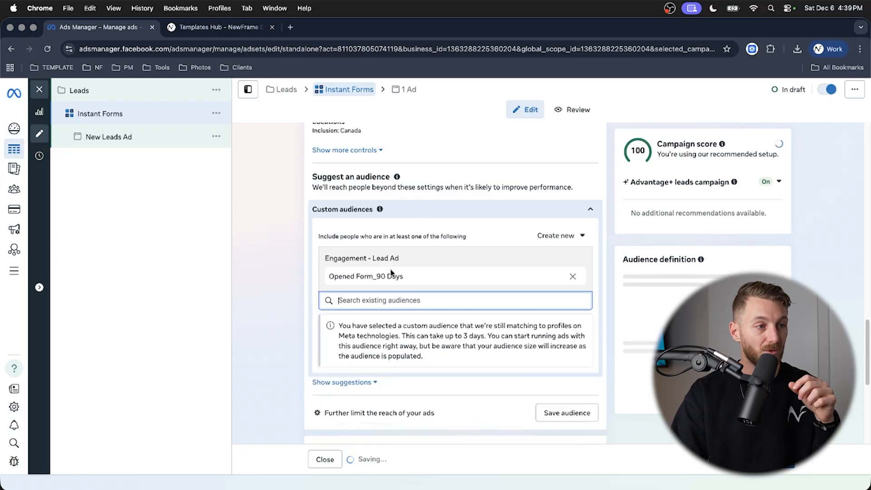
pyautogui.scroll(-2, 373, 415)
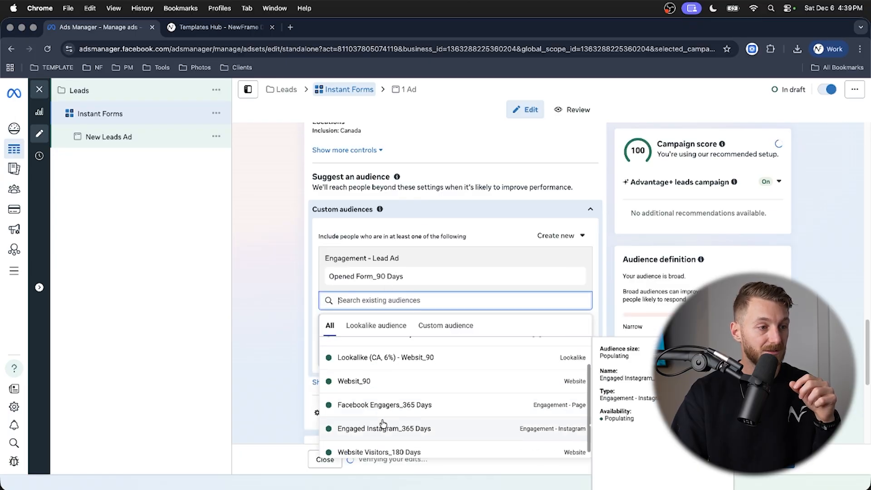
pyautogui.click(392, 409)
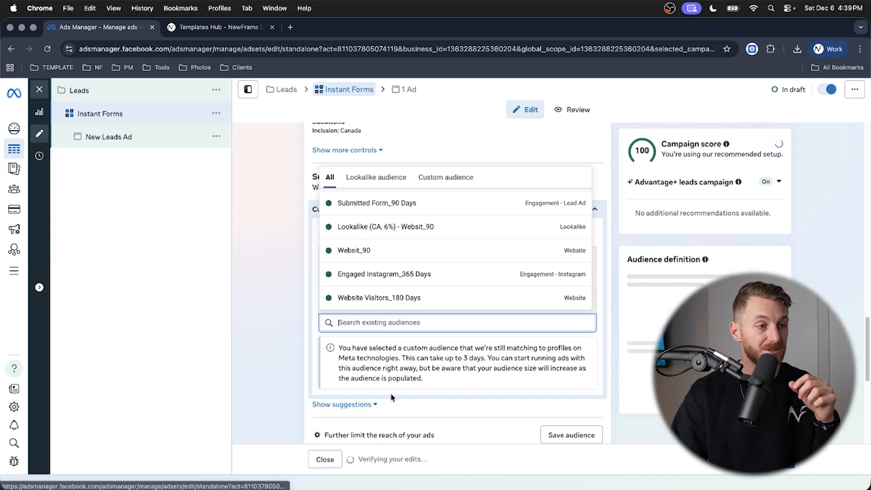
pyautogui.click(385, 275)
pyautogui.click(385, 338)
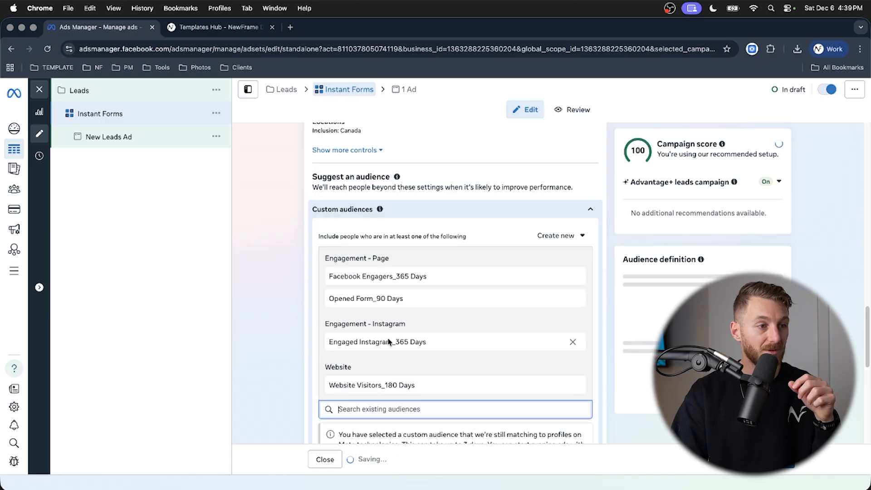
pyautogui.click(275, 318)
# - Further limit the reach of the ads by switching the audience setup
pyautogui.scroll(-4, 276, 316)
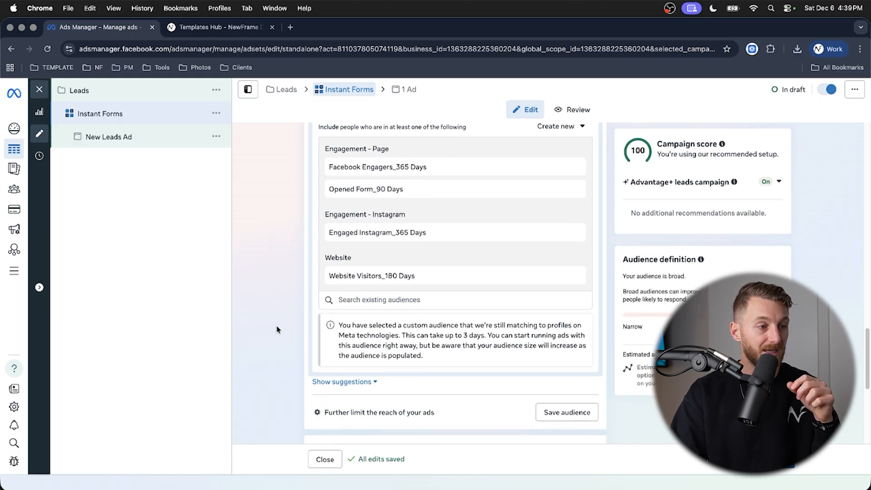
pyautogui.scroll(-1, 318, 378)
pyautogui.click(362, 381)
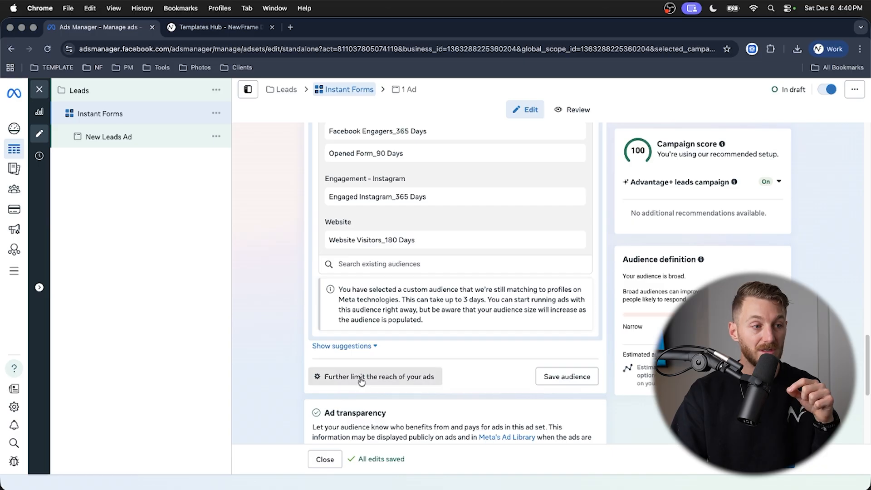
pyautogui.click(471, 277)
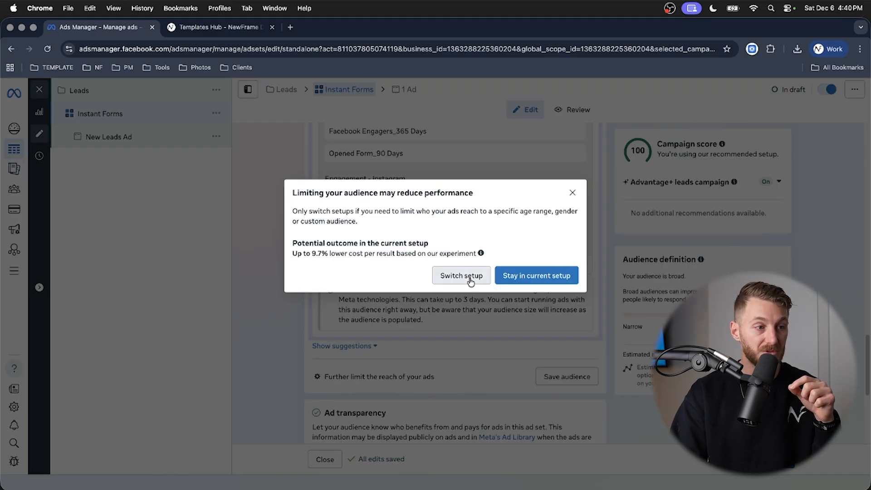
# - Exclude the Submitted Form_90 Days custom audience from the ad set
pyautogui.scroll(2, 325, 353)
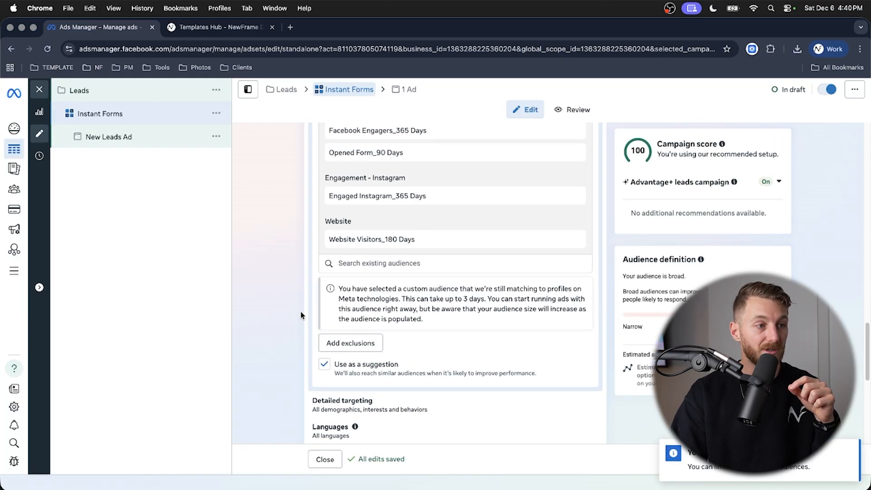
pyautogui.click(353, 368)
pyautogui.scroll(-2, 302, 344)
pyautogui.click(380, 343)
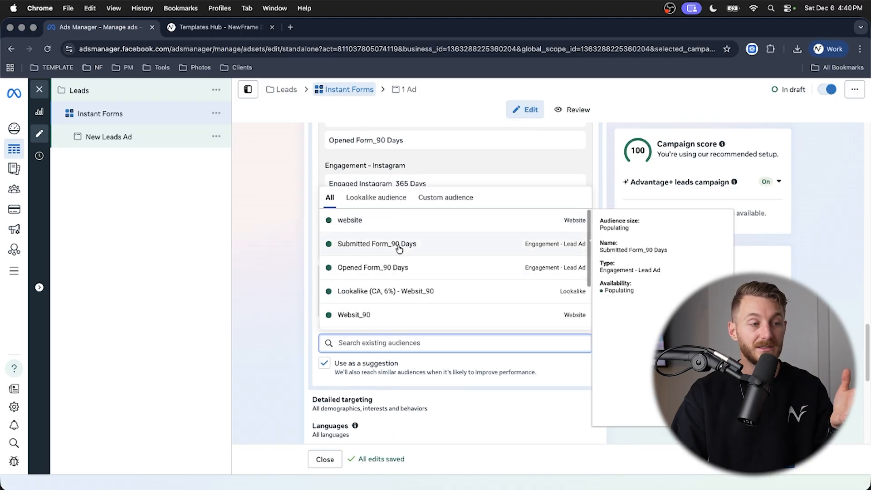
pyautogui.click(391, 244)
pyautogui.click(270, 270)
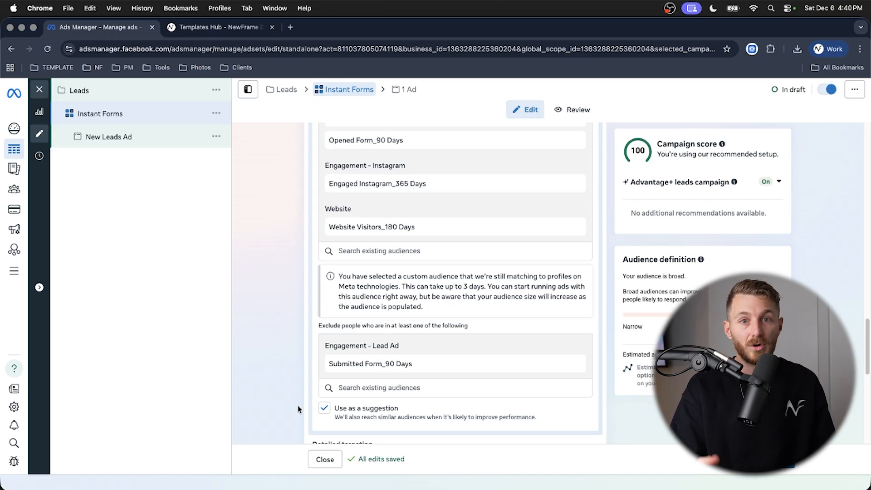
# - Try turning off "Use as a suggestion" for the custom audiences and restore the option
pyautogui.click(324, 408)
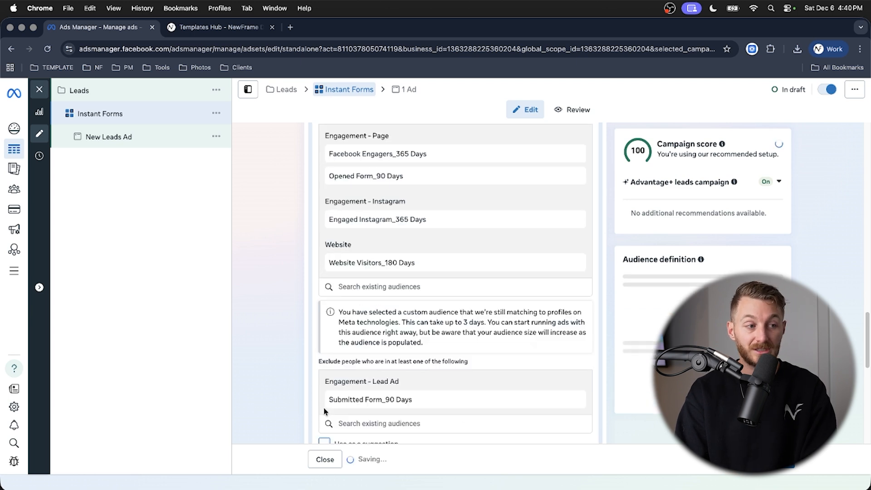
pyautogui.scroll(-5, 300, 380)
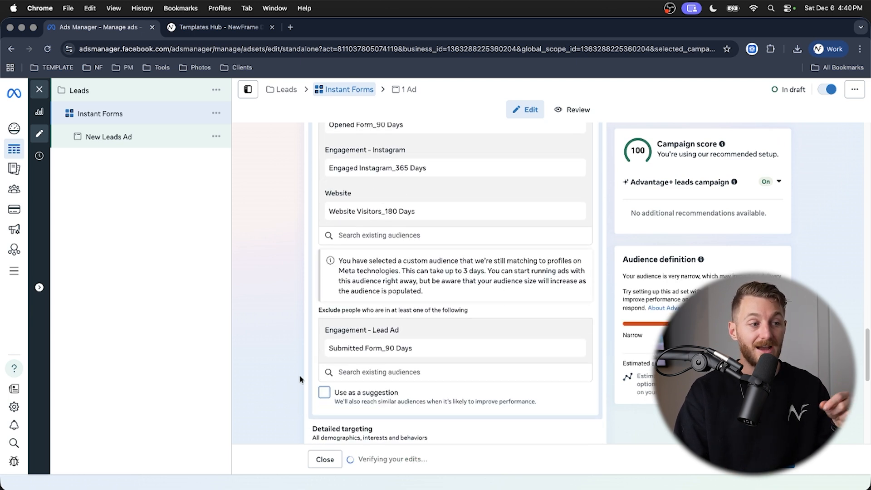
pyautogui.click(327, 393)
pyautogui.scroll(-2, 318, 377)
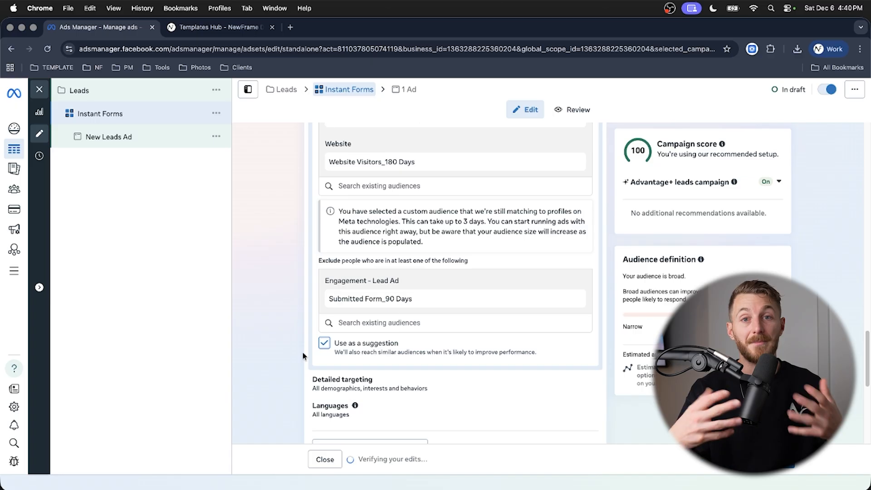
# - Replace the ad set's Canada location targeting with Burlington, Ontario
pyautogui.scroll(5, 302, 351)
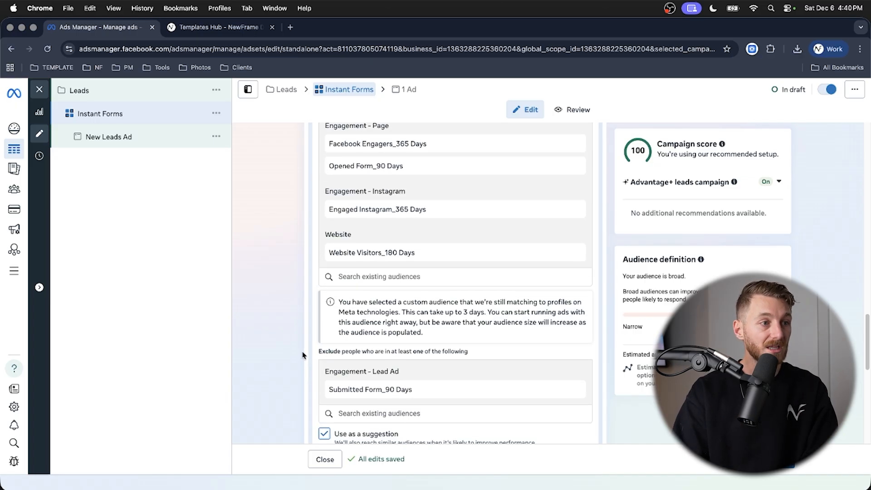
pyautogui.scroll(5, 303, 355)
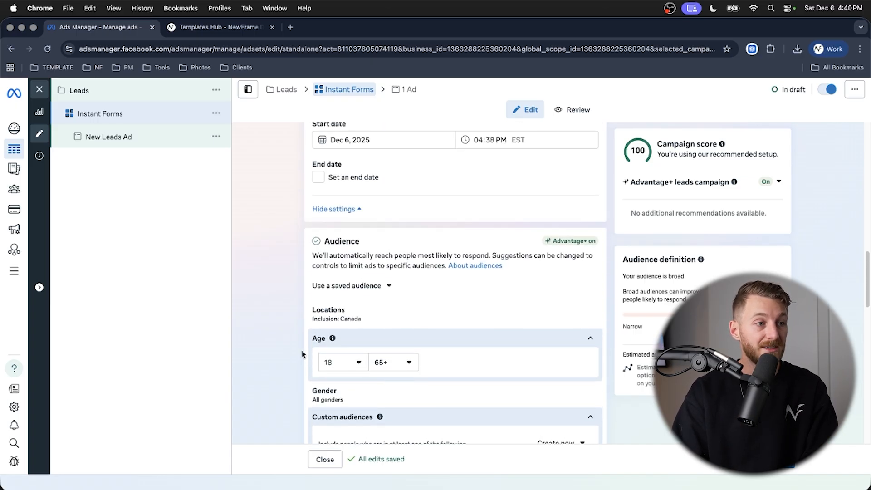
pyautogui.click(351, 325)
pyautogui.scroll(-2, 400, 326)
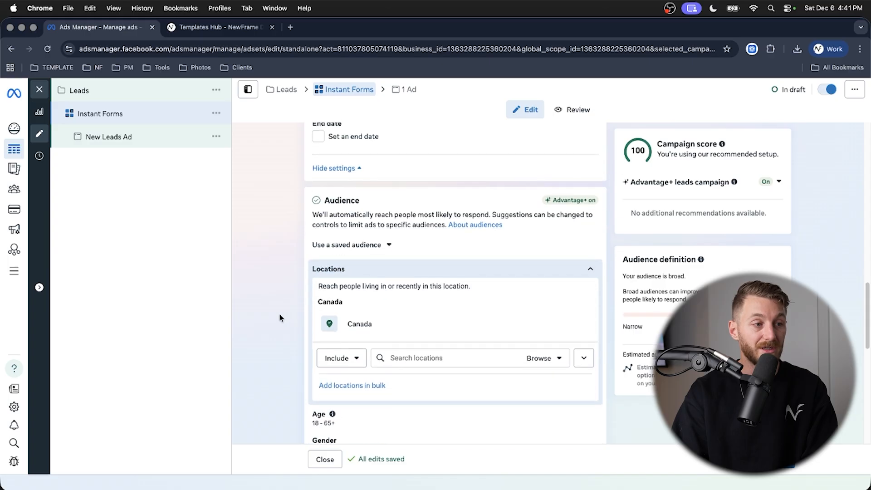
pyautogui.click(419, 327)
pyautogui.write('burlington')
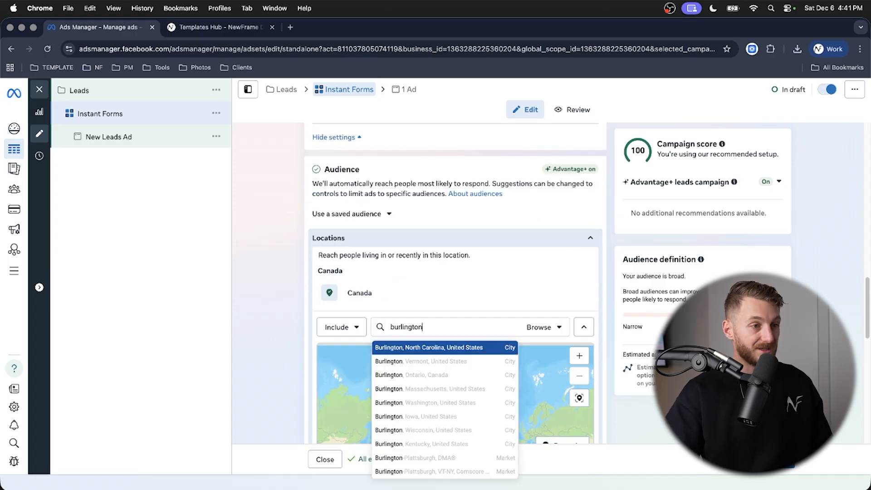
pyautogui.click(433, 375)
# - Set the radius around Burlington, Ontario to 10 mi
pyautogui.click(427, 295)
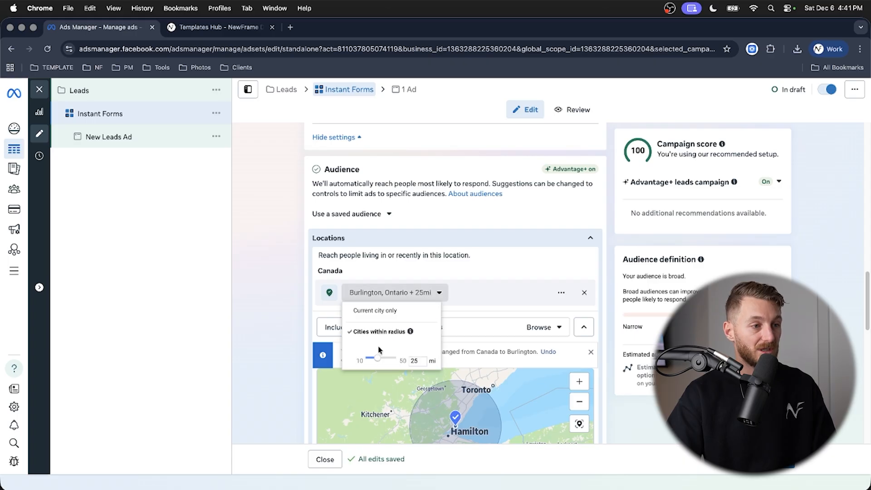
pyautogui.moveTo(377, 358); pyautogui.dragTo(360, 360)
pyautogui.click(290, 333)
# - Exclude three 10 mi areas with dropped map pins southeast of Hamilton, west of Hamilton and near Guelph
pyautogui.scroll(-2, 280, 305)
pyautogui.scroll(-1, 280, 305)
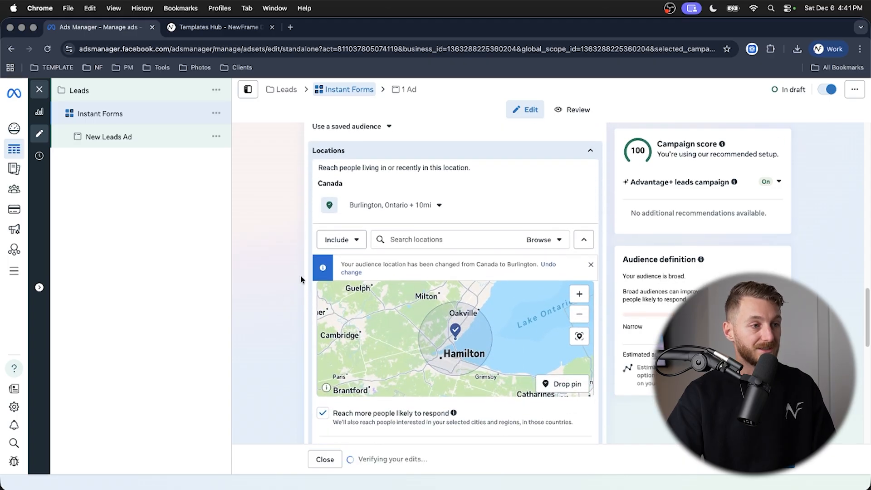
pyautogui.click(343, 240)
pyautogui.click(340, 285)
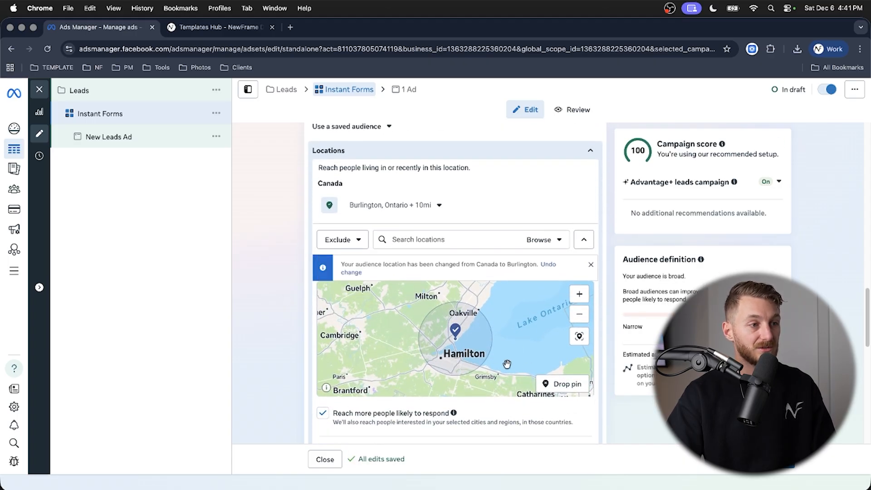
pyautogui.moveTo(508, 366); pyautogui.dragTo(495, 338)
pyautogui.click(568, 384)
pyautogui.click(444, 355)
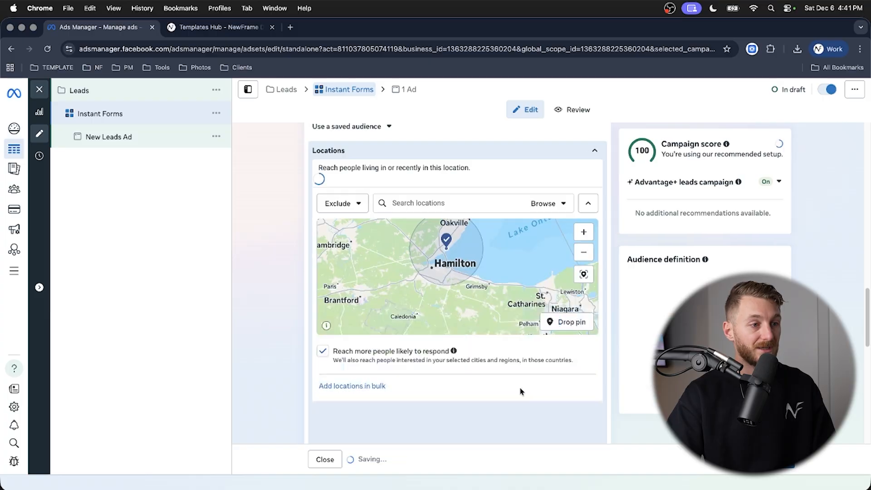
pyautogui.click(570, 387)
pyautogui.click(394, 340)
pyautogui.click(560, 409)
pyautogui.click(486, 333)
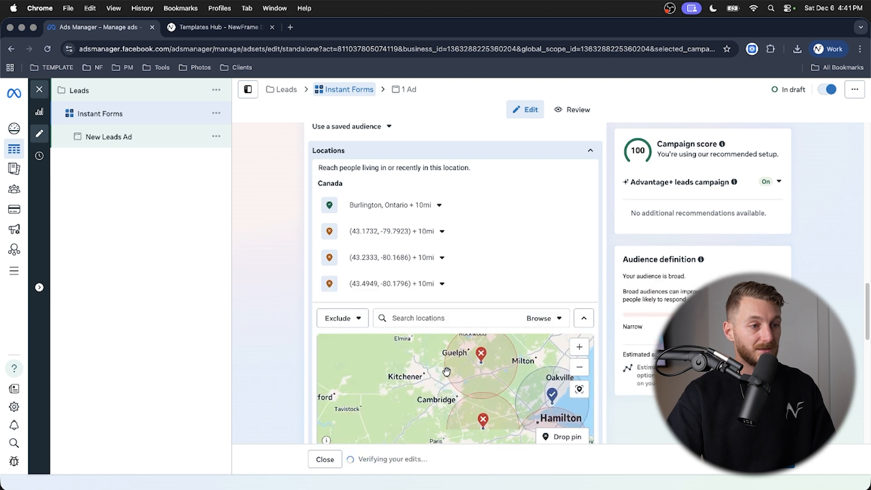
# - Drop two more exclusion pins on the map, one just southwest of Toronto and one between Brampton and Oakville
pyautogui.click(561, 436)
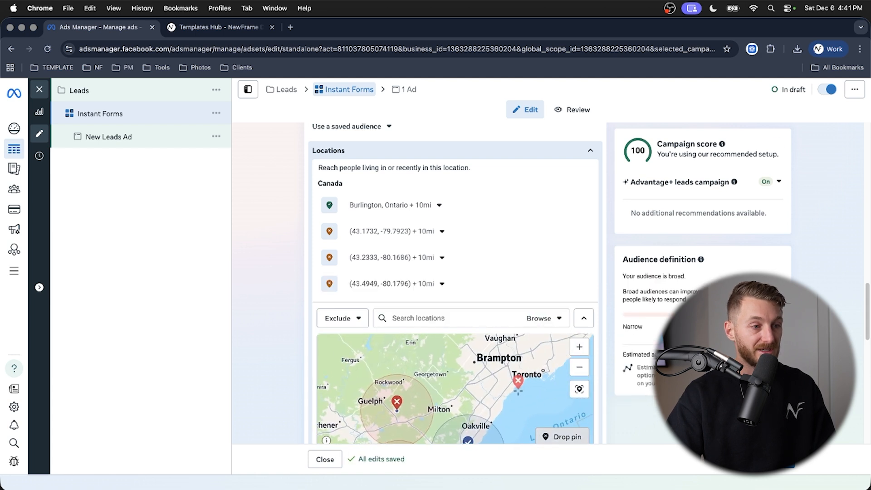
pyautogui.click(518, 385)
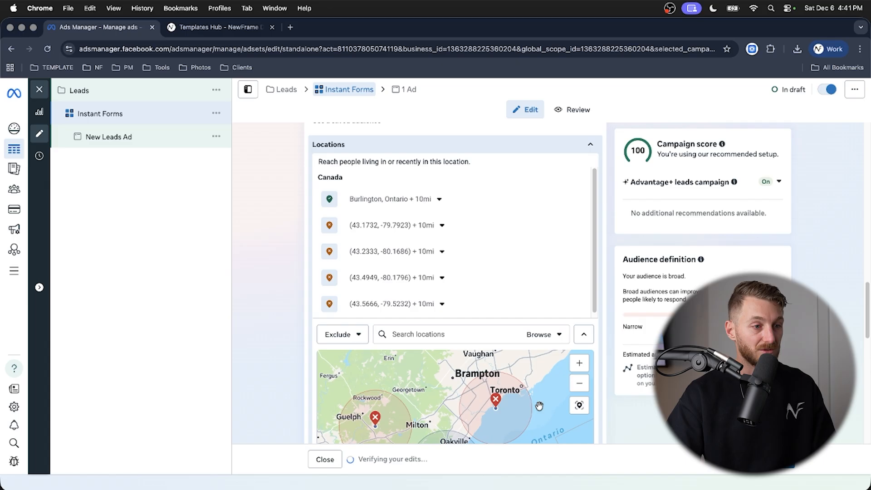
pyautogui.scroll(-3, 572, 400)
pyautogui.click(563, 371)
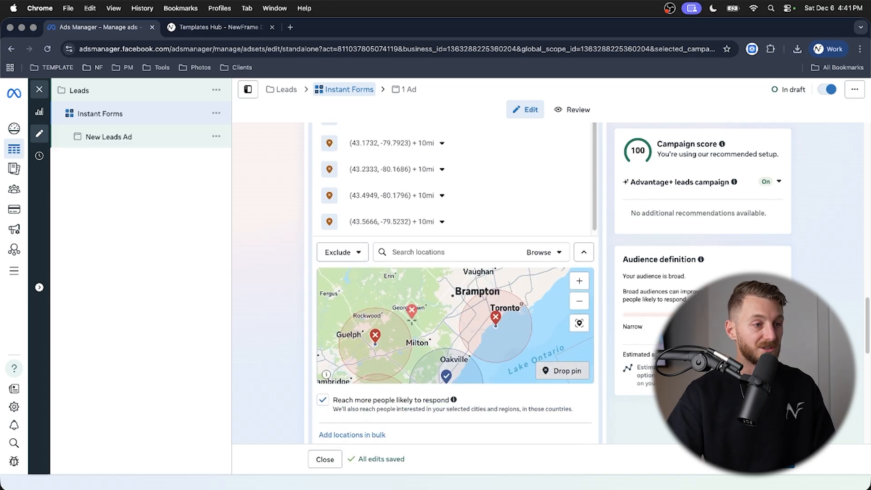
pyautogui.click(465, 320)
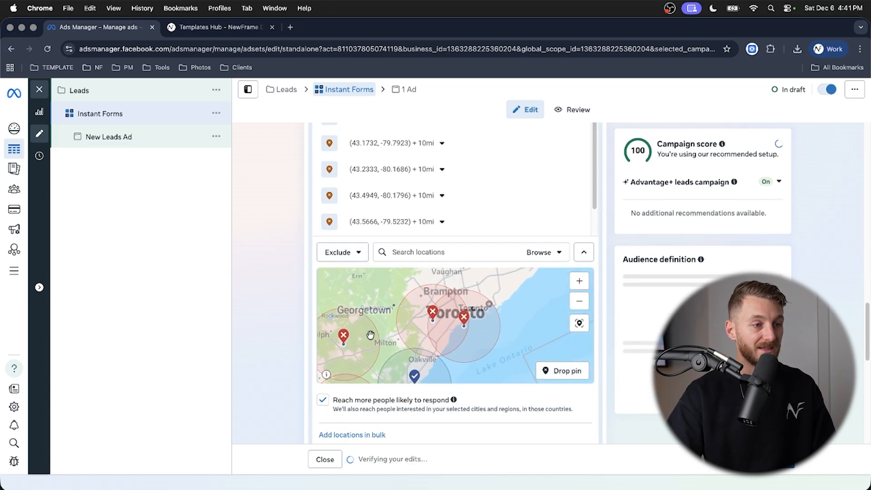
# - Drop another exclusion pin on the map at Georgetown, between Guelph and Brampton
pyautogui.click(578, 367)
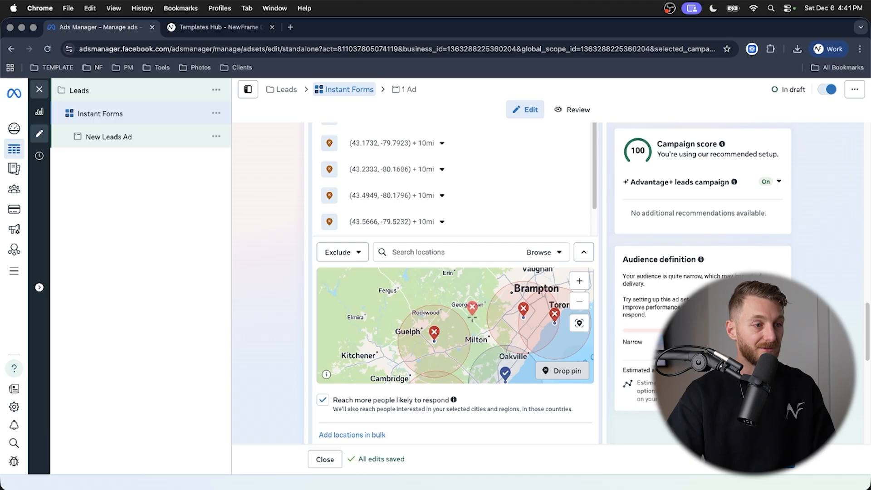
pyautogui.click(472, 317)
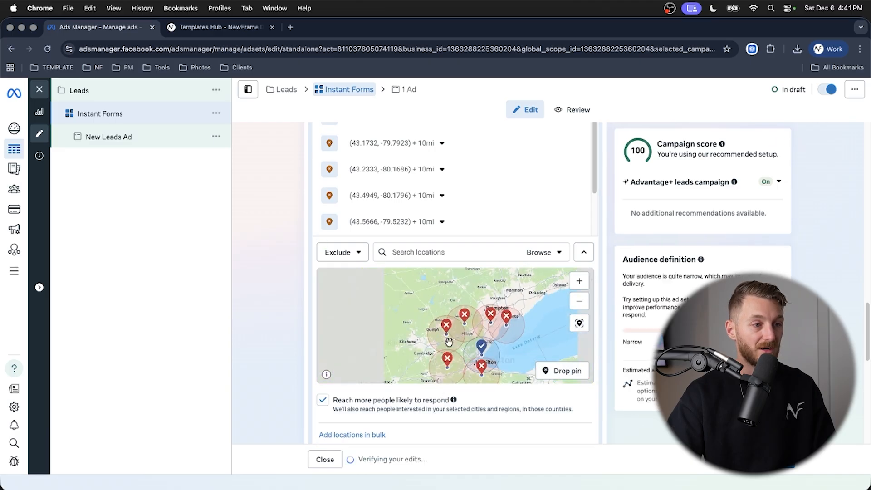
pyautogui.moveTo(449, 342); pyautogui.dragTo(420, 303)
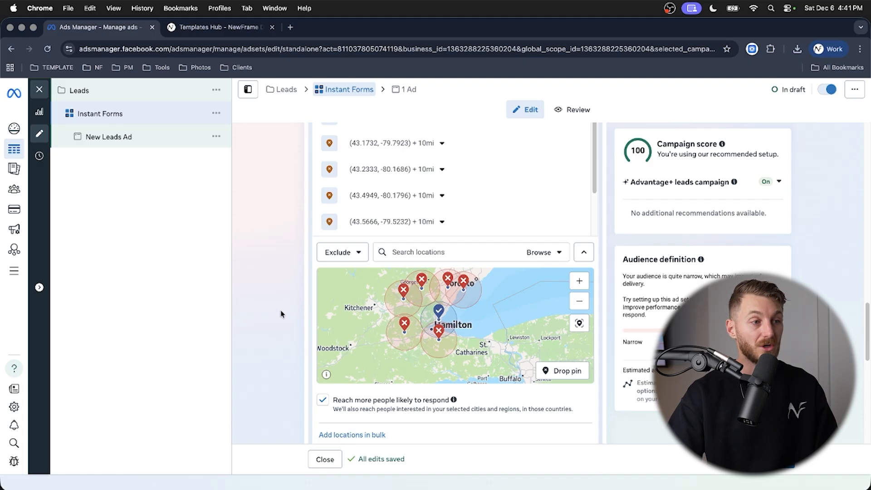
pyautogui.scroll(3, 291, 222)
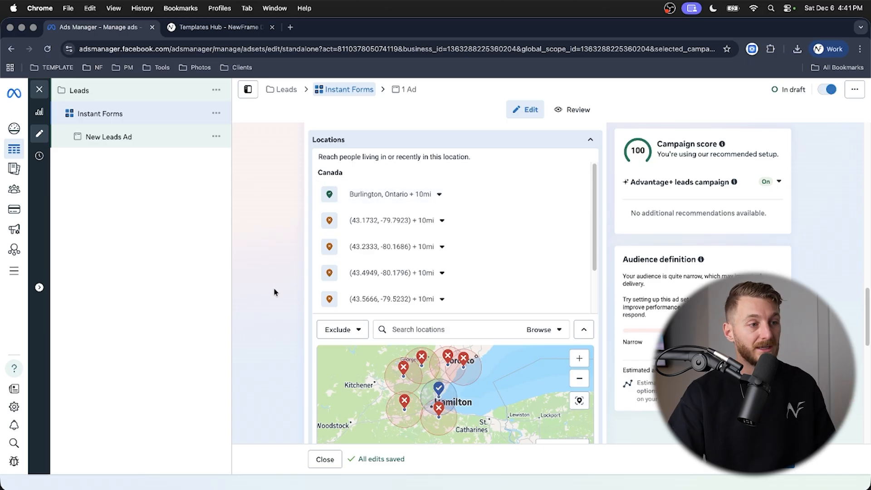
# - Switch the location mode to Include and drop a pin just northwest of central Burlington
pyautogui.scroll(-4, 274, 292)
pyautogui.scroll(5, 488, 337)
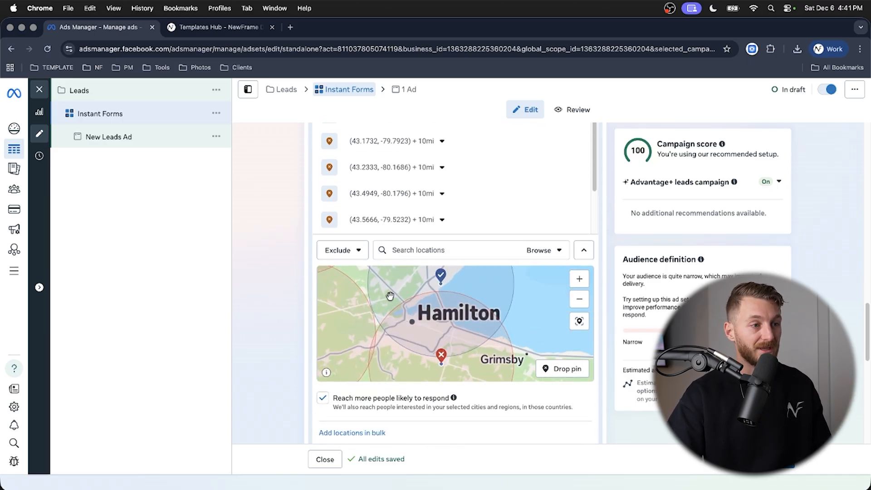
pyautogui.click(339, 258)
pyautogui.click(336, 276)
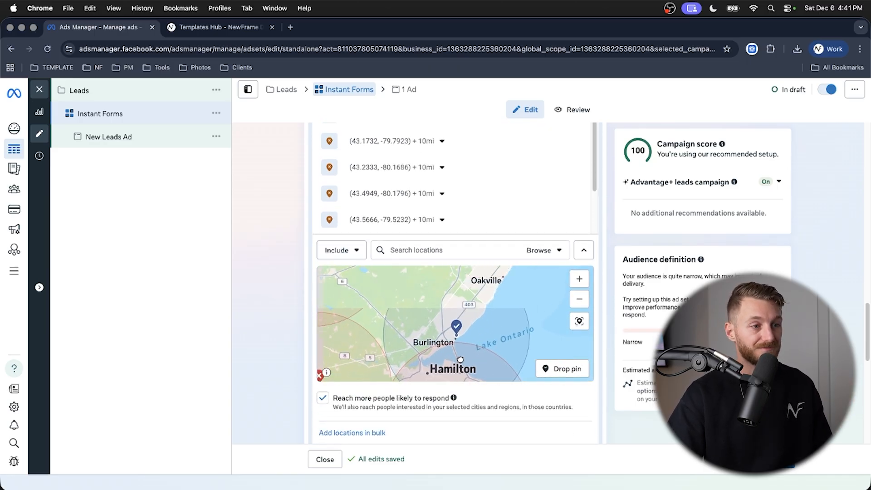
pyautogui.click(563, 368)
pyautogui.click(443, 328)
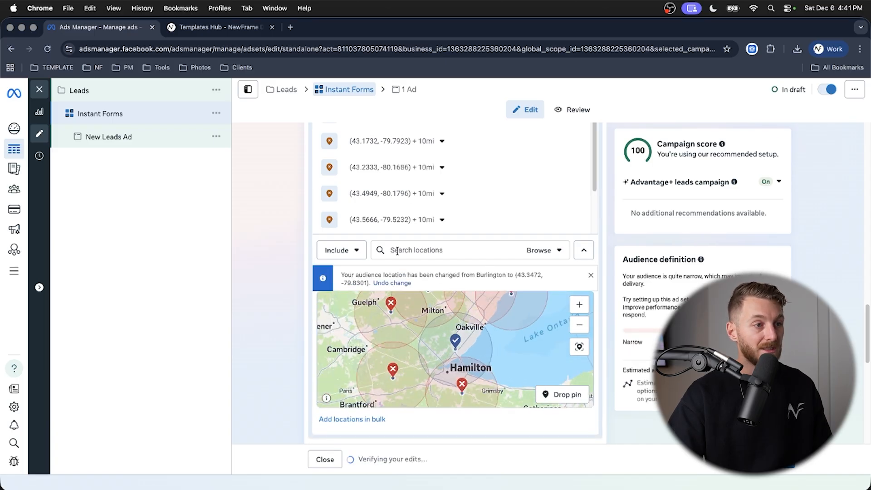
# - Set the radius of the included Burlington pin to 1 mi
pyautogui.scroll(2, 267, 227)
pyautogui.click(441, 198)
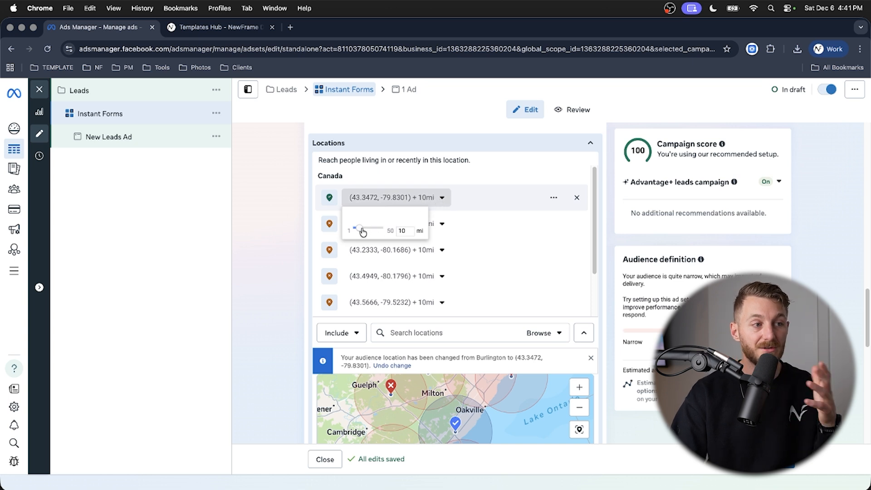
pyautogui.moveTo(363, 232); pyautogui.dragTo(354, 229)
pyautogui.click(214, 261)
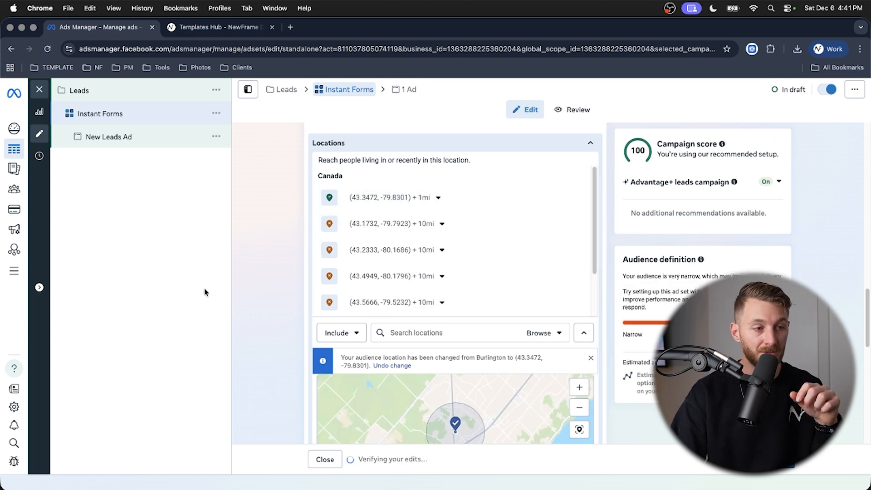
# - Try to set the radius of the included Burlington pin back to 10 mi
pyautogui.scroll(-3, 454, 317)
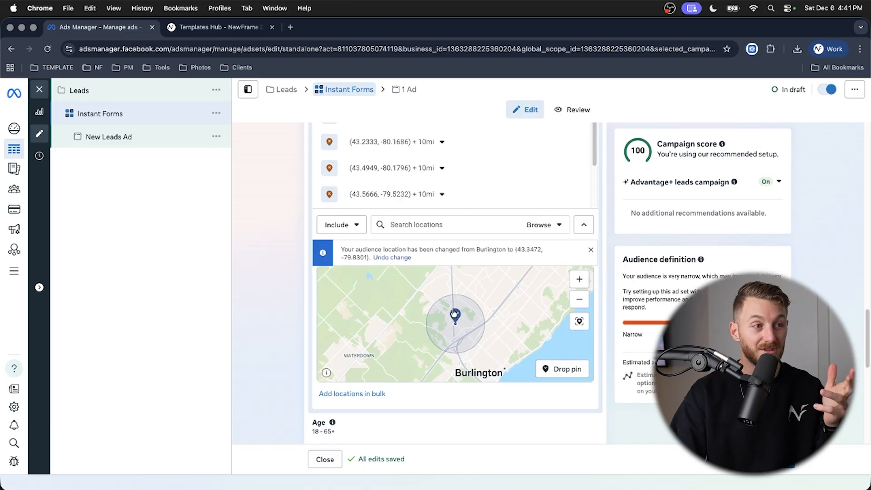
pyautogui.scroll(3, 387, 239)
pyautogui.click(432, 216)
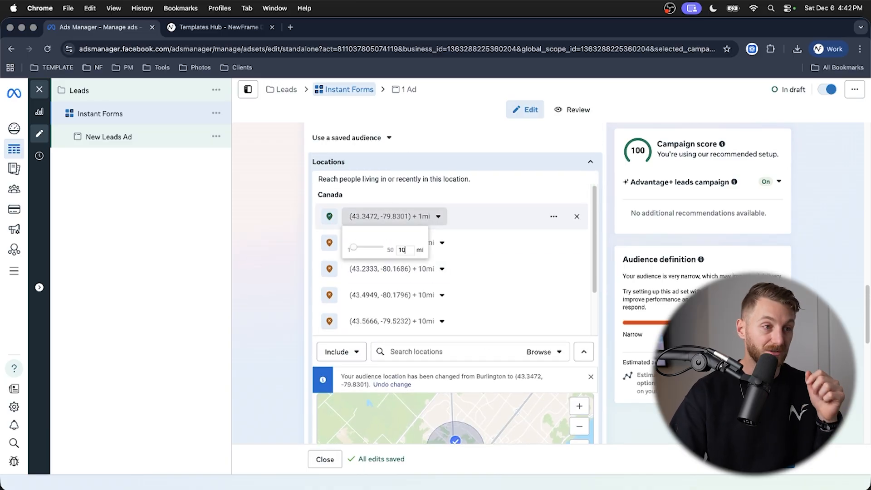
pyautogui.click(244, 275)
# - Expand the additional placement settings and remove Audience Network from the ad set's platforms
pyautogui.scroll(-7, 249, 259)
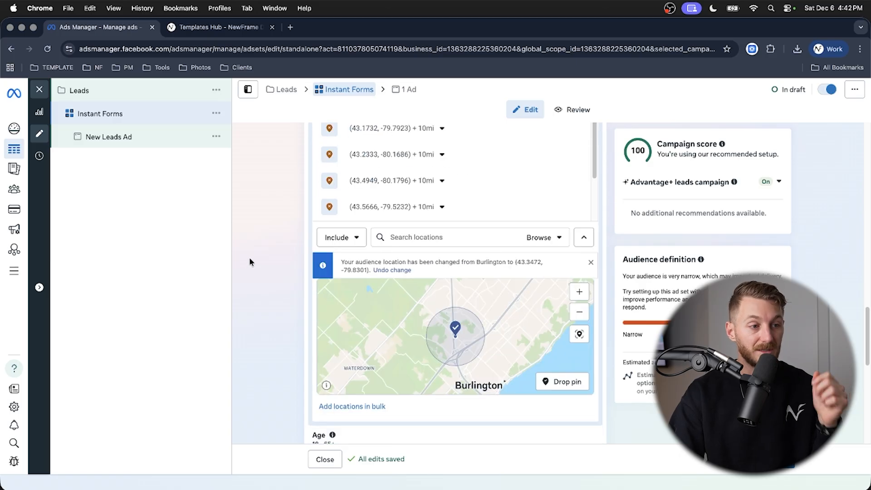
pyautogui.scroll(-4, 254, 262)
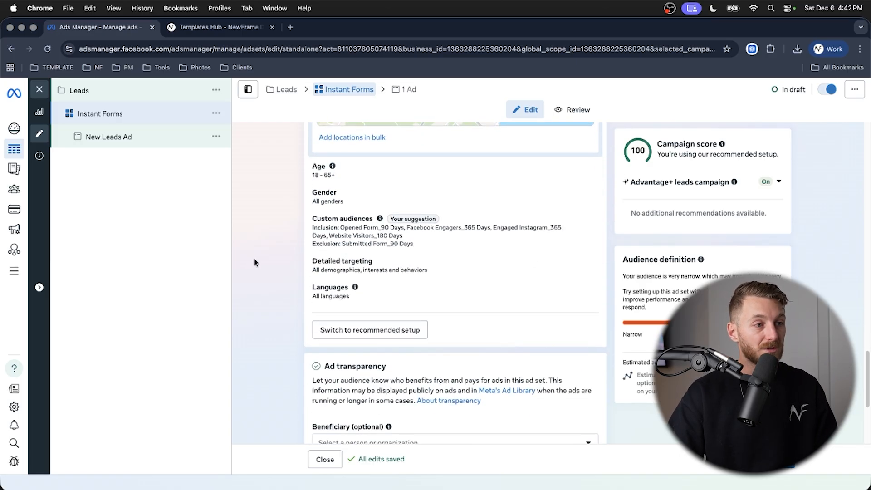
pyautogui.scroll(-2, 258, 266)
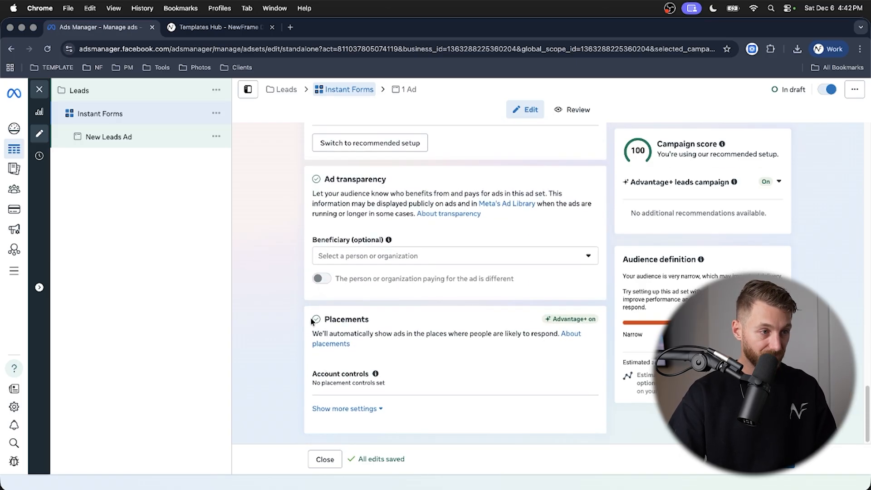
pyautogui.click(355, 410)
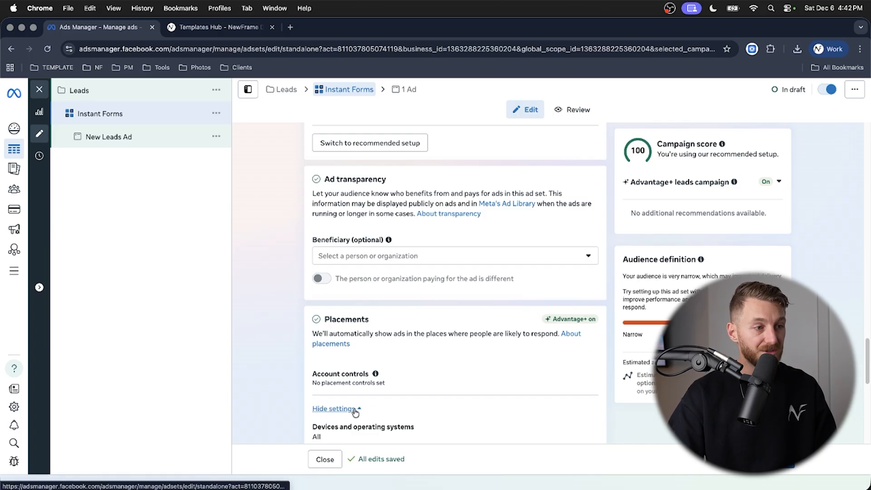
pyautogui.scroll(-3, 278, 331)
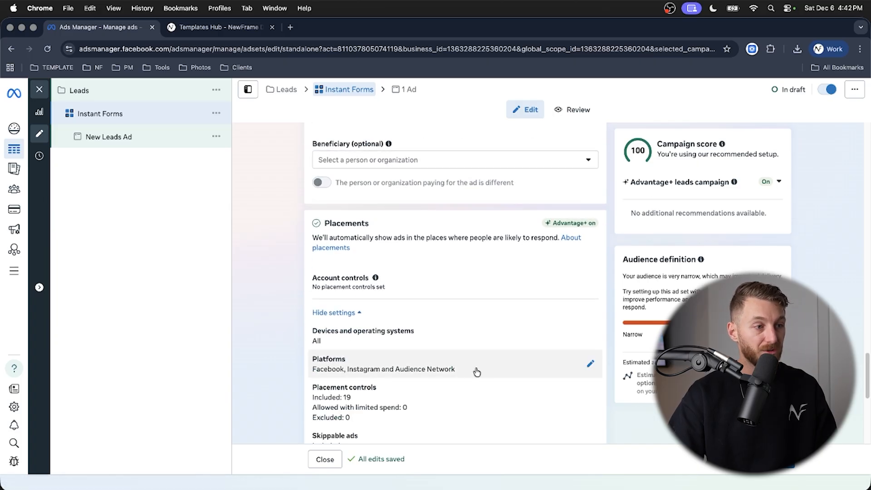
pyautogui.click(591, 363)
pyautogui.scroll(-3, 281, 324)
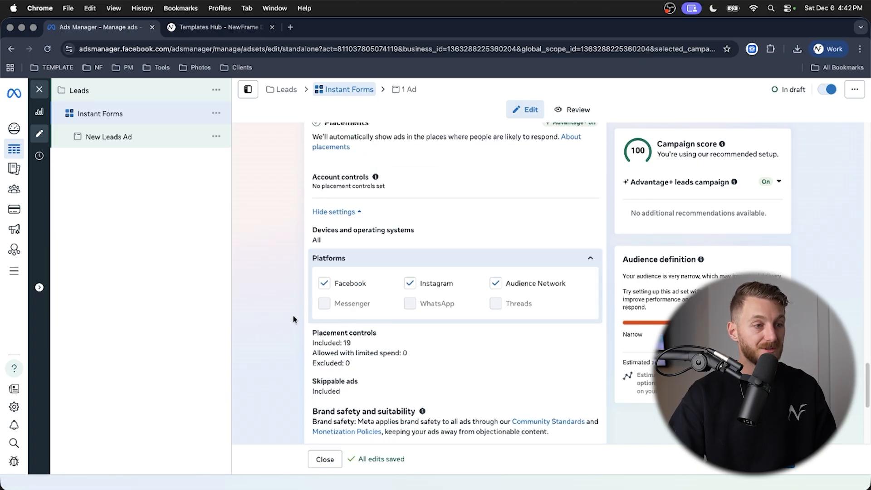
pyautogui.click(498, 284)
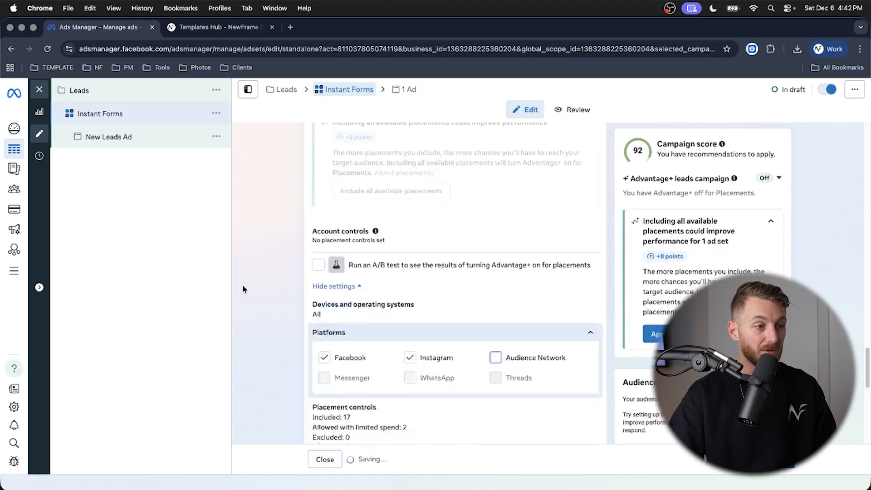
# - Exclude the In-stream ads for reels placement and review the individual placements under Feeds
pyautogui.scroll(-2, 248, 283)
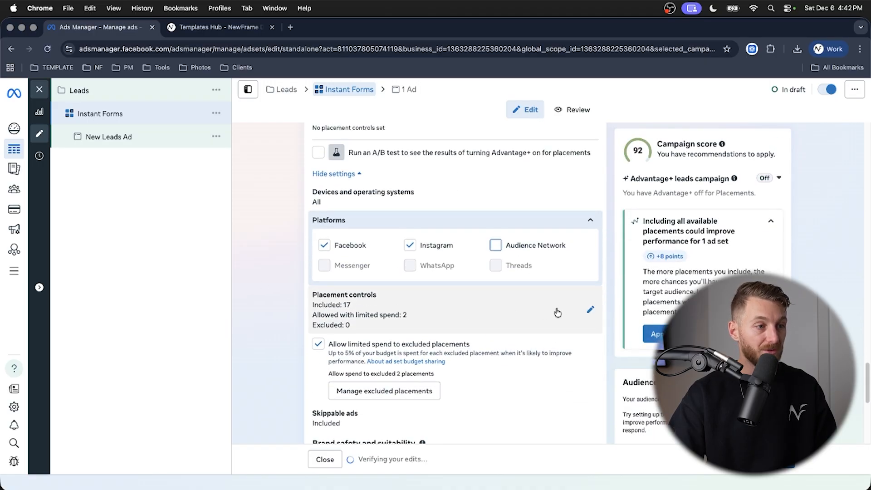
pyautogui.click(583, 312)
pyautogui.scroll(-5, 264, 288)
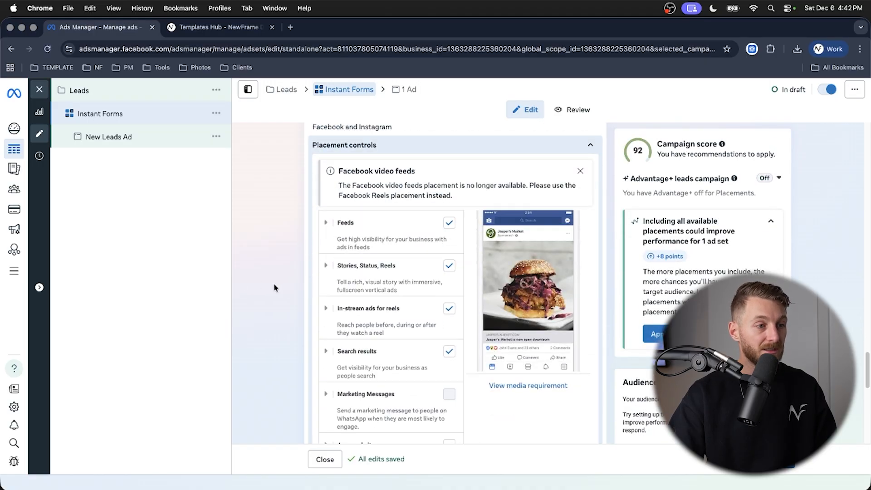
pyautogui.click(453, 299)
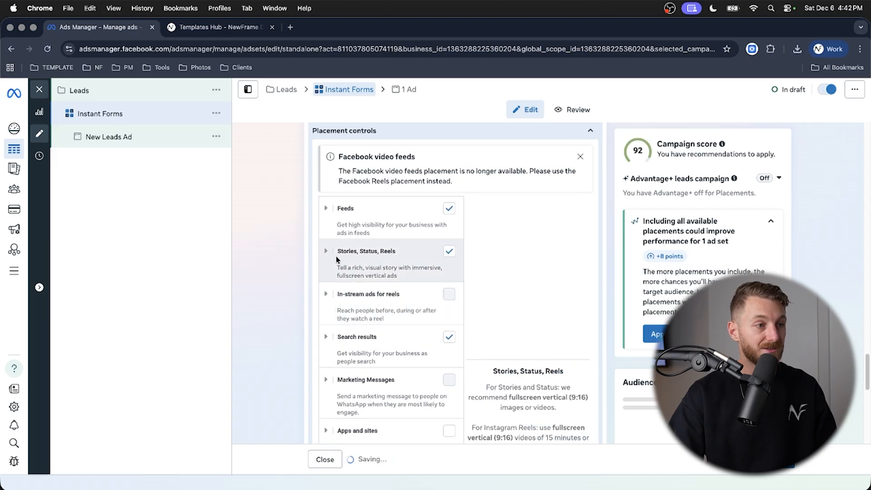
pyautogui.click(324, 208)
pyautogui.scroll(-6, 285, 301)
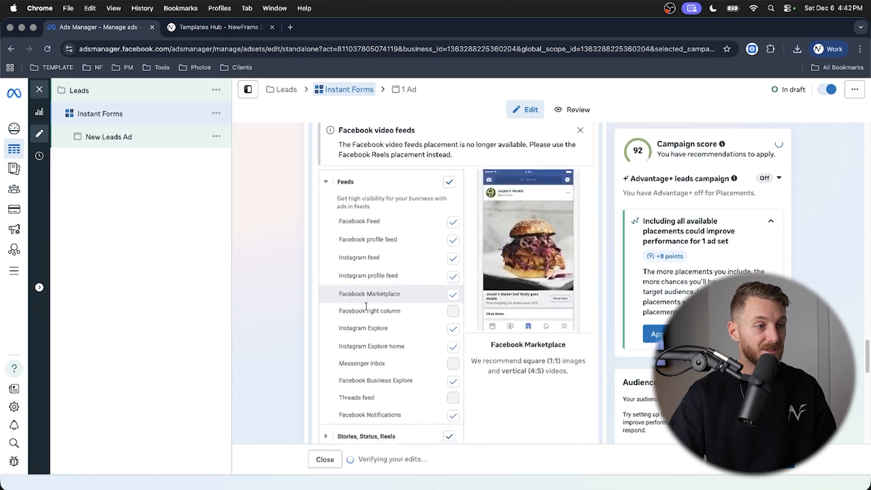
pyautogui.scroll(-1, 290, 334)
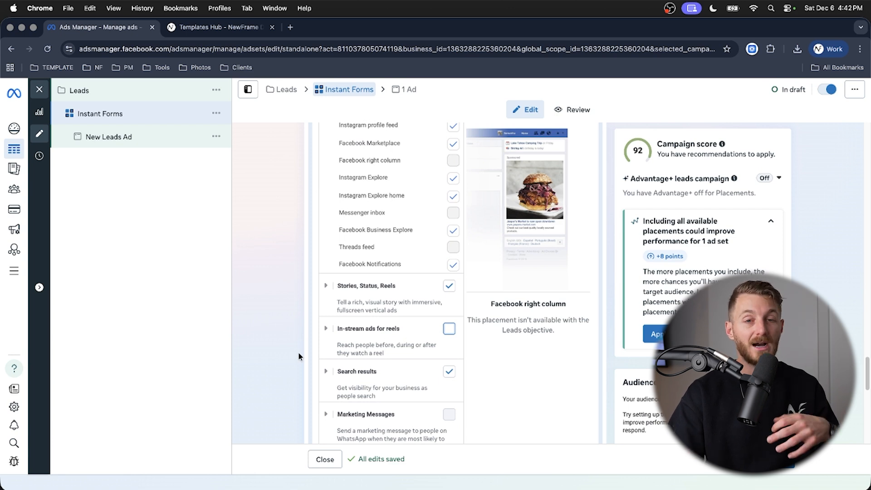
pyautogui.scroll(6, 298, 353)
pyautogui.scroll(-6, 299, 355)
# - Turn off limited spend to excluded placements and check the remaining brand safety settings
pyautogui.scroll(-10, 298, 356)
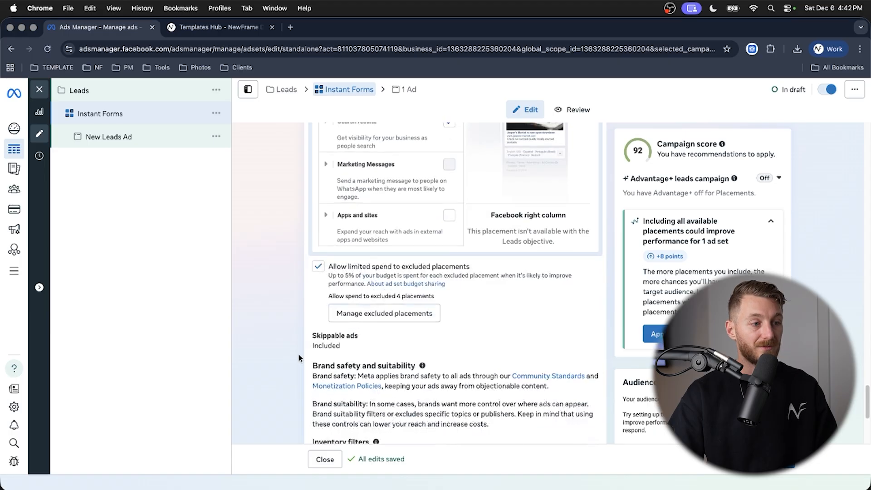
pyautogui.scroll(1, 296, 354)
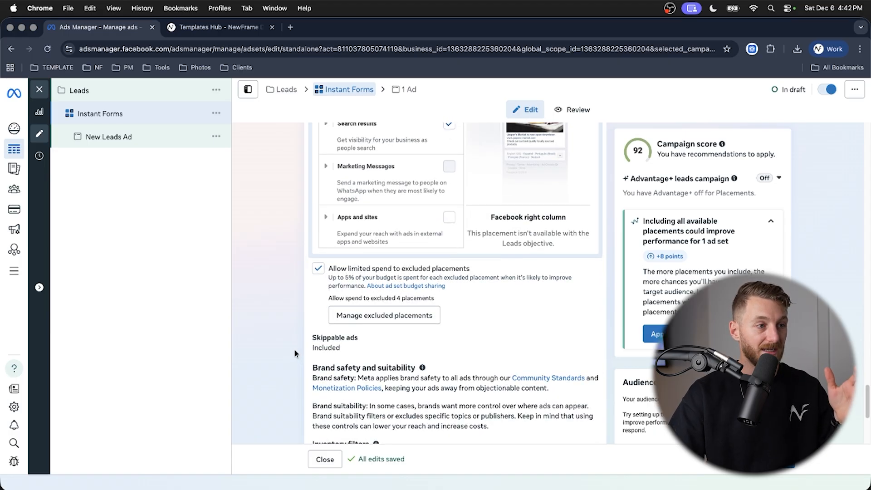
pyautogui.click(318, 271)
pyautogui.scroll(-8, 282, 291)
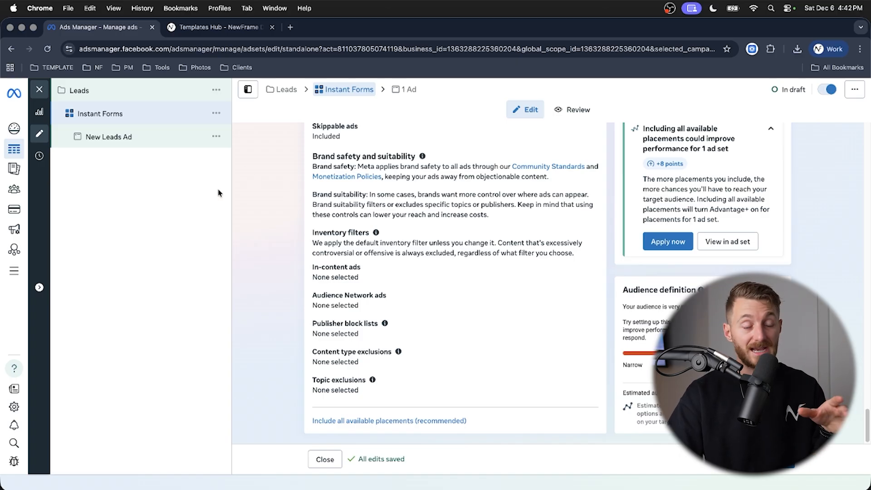
# - Delete the New Leads Ad from the Instant Forms ad set
pyautogui.click(216, 139)
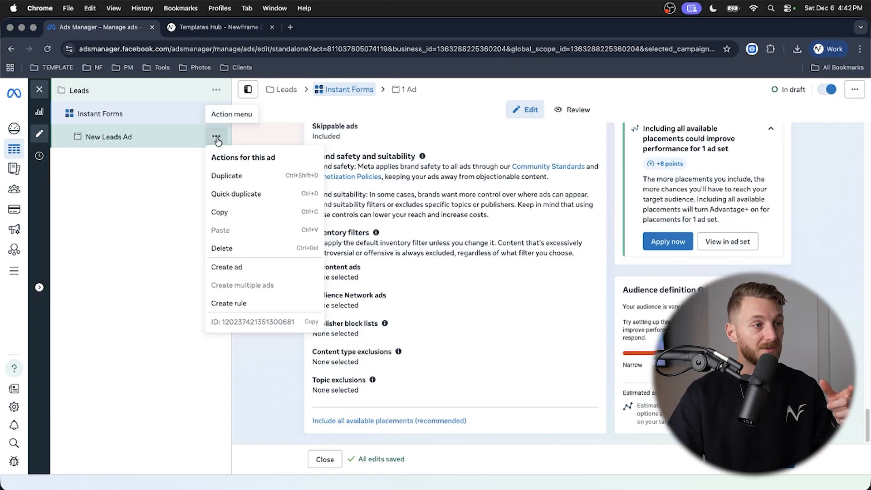
pyautogui.click(232, 248)
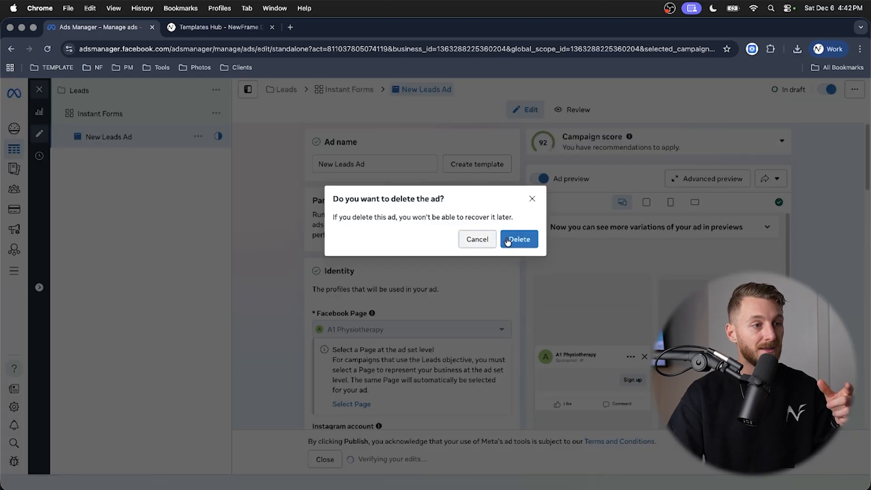
pyautogui.click(517, 240)
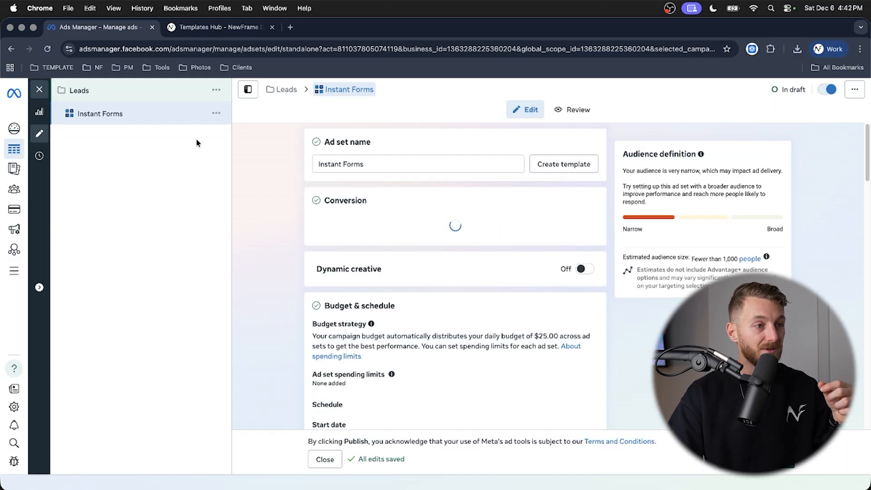
# - Close the ad set editor, deselect the Instant Forms ad set and return to the campaign list
pyautogui.click(39, 91)
pyautogui.click(491, 271)
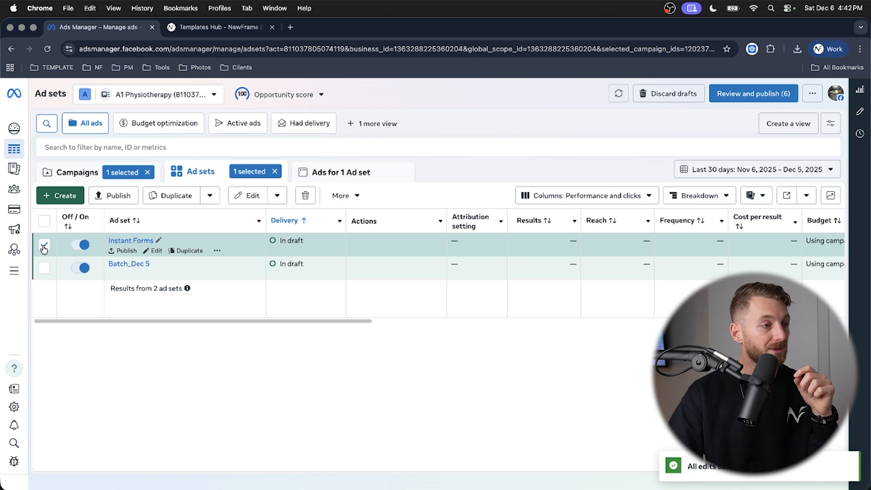
pyautogui.click(43, 249)
pyautogui.click(100, 173)
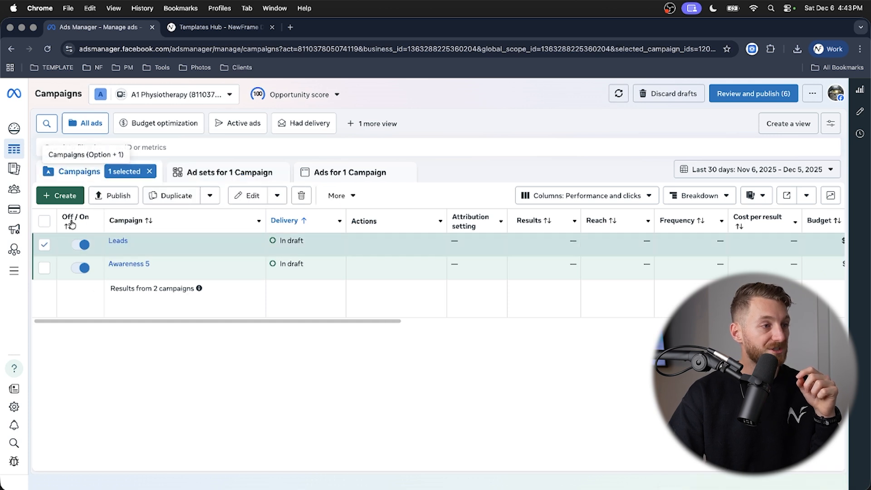
# - Select only the Awareness 5 campaign instead of Leads and look through its ads and ad sets
pyautogui.click(44, 268)
pyautogui.click(44, 245)
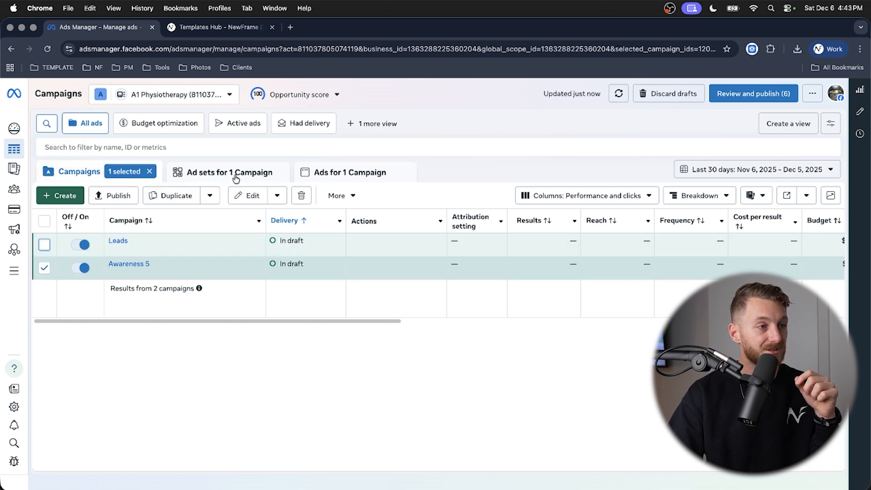
pyautogui.click(350, 173)
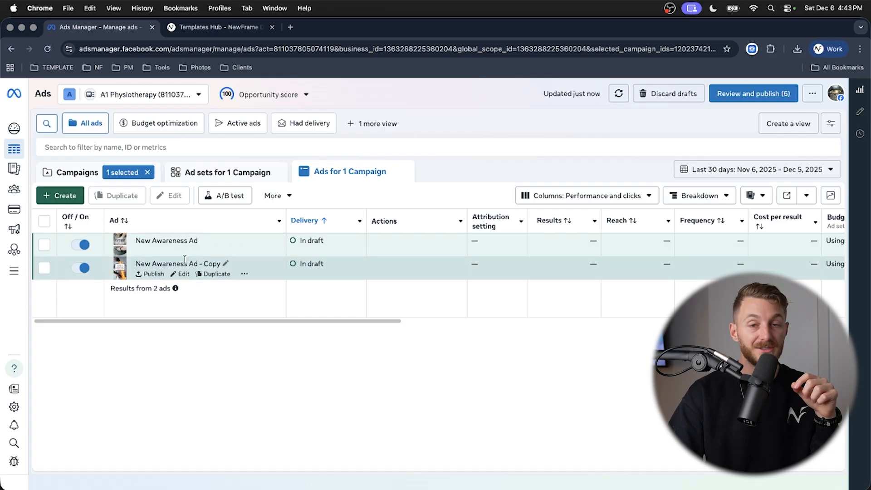
pyautogui.click(59, 172)
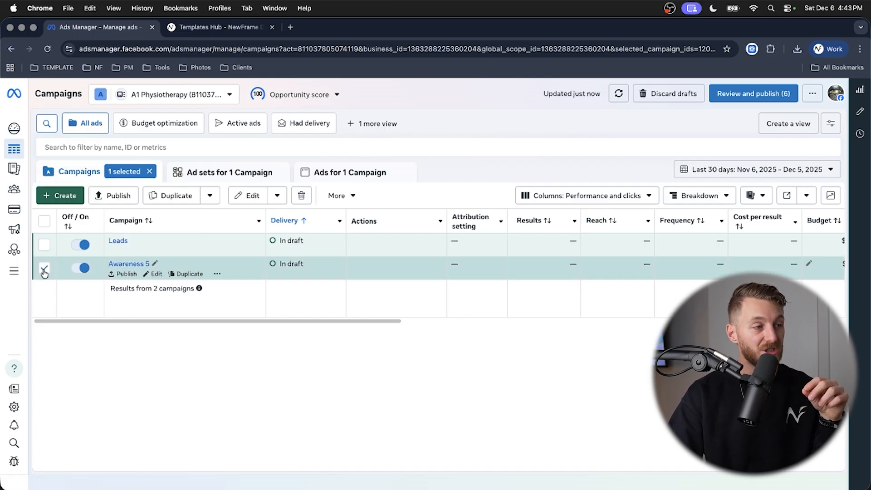
pyautogui.click(210, 177)
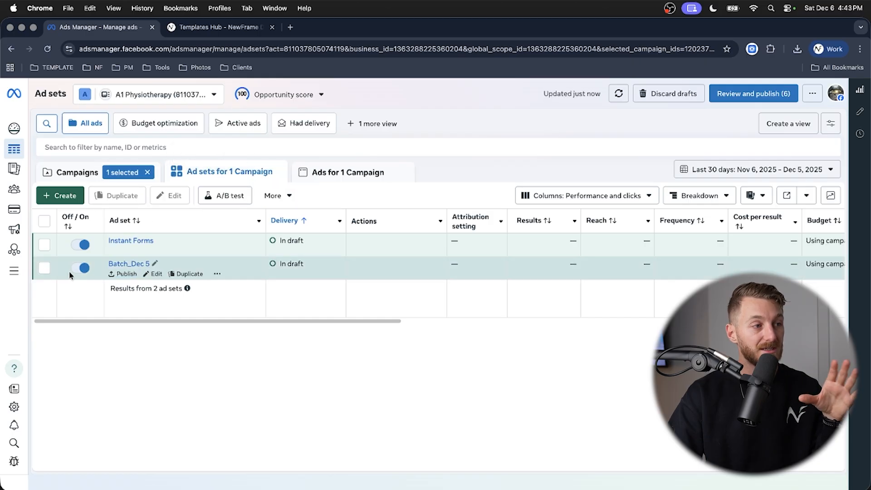
# - Select both awareness ads in the Batch_Dec 5 ad set of the Awareness 5 campaign
pyautogui.click(63, 173)
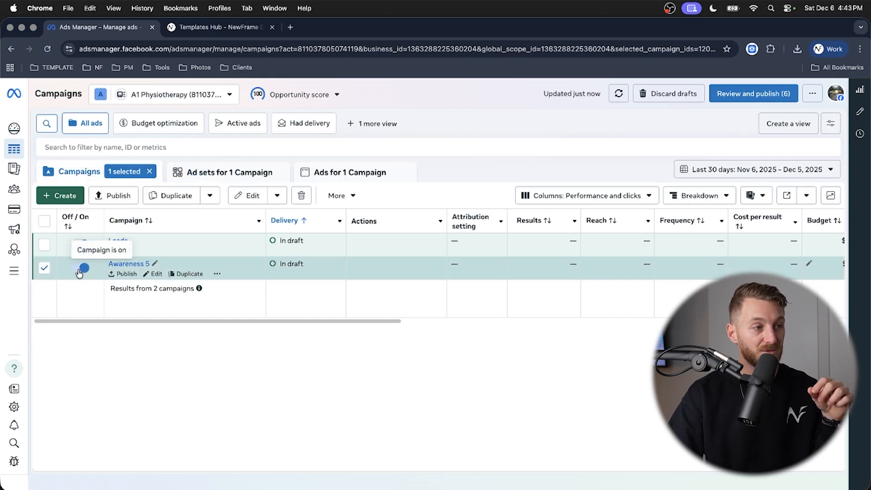
pyautogui.click(218, 172)
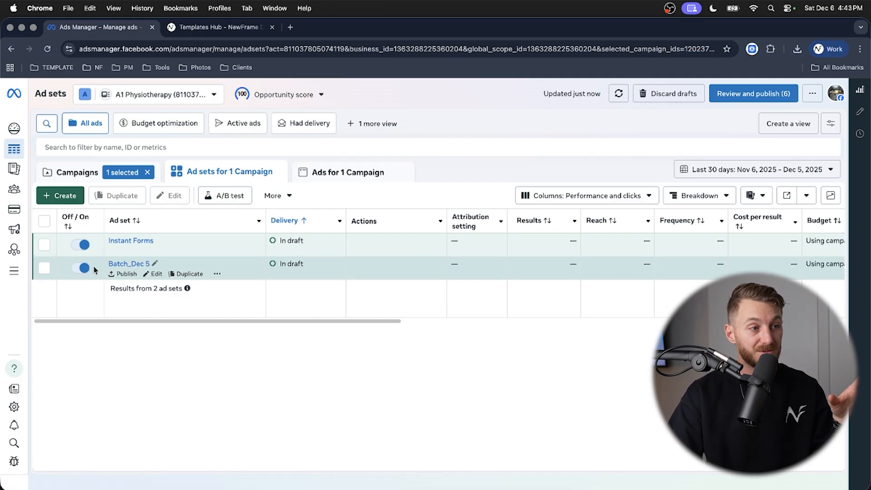
pyautogui.click(49, 176)
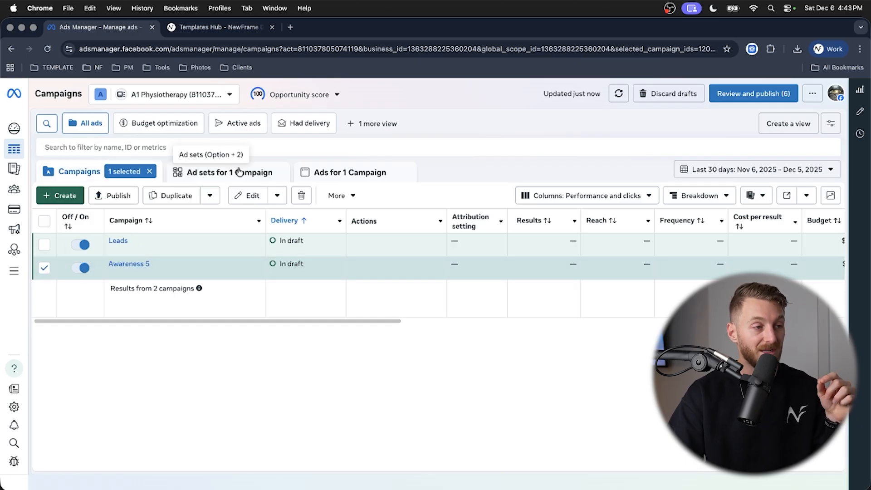
pyautogui.click(209, 178)
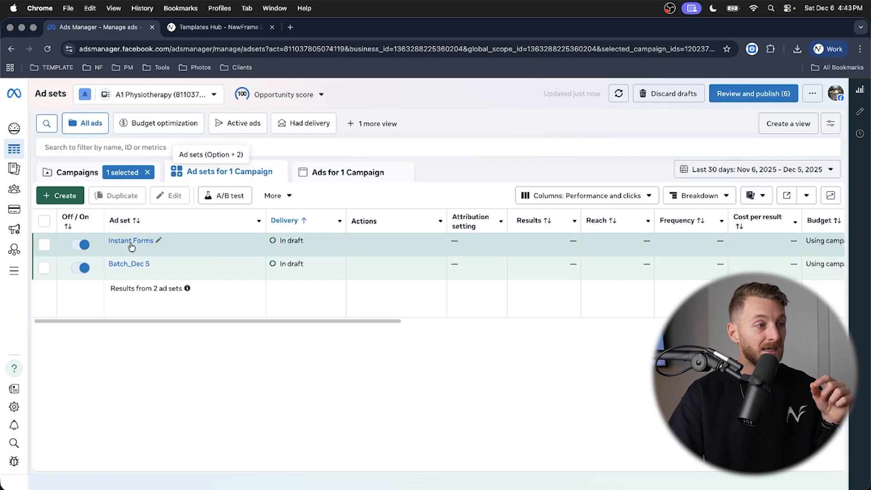
pyautogui.click(44, 269)
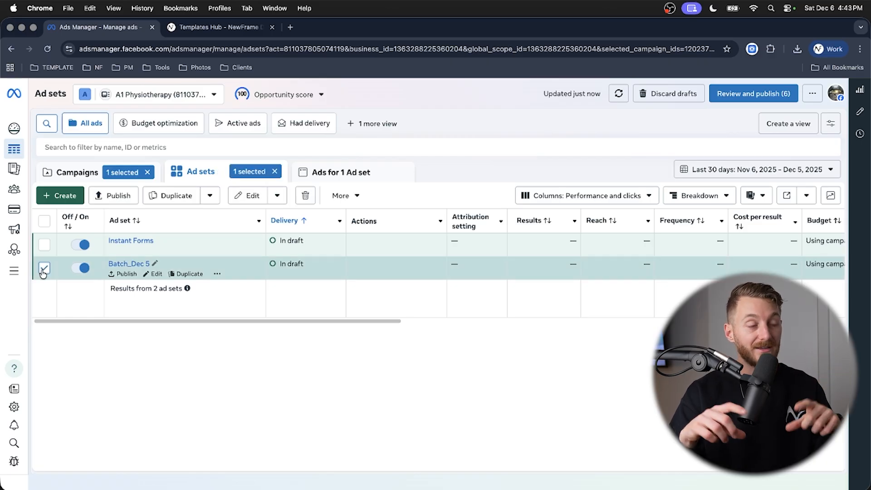
pyautogui.click(366, 172)
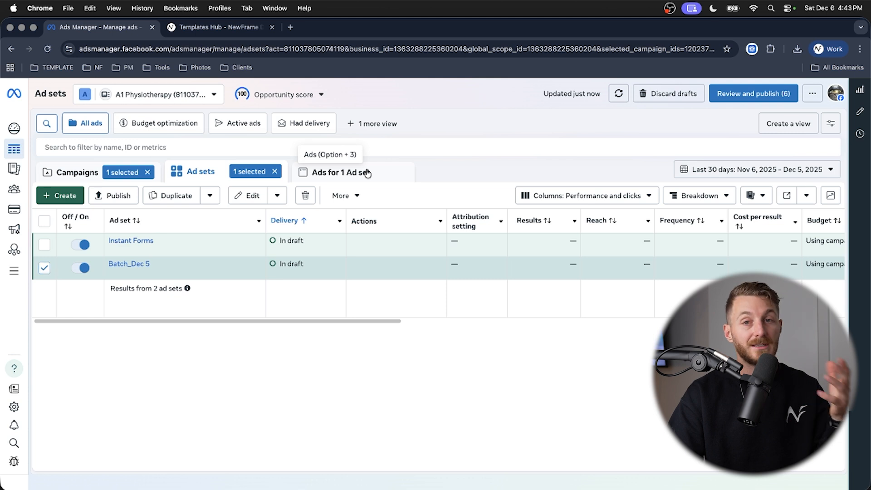
pyautogui.click(44, 267)
pyautogui.click(44, 245)
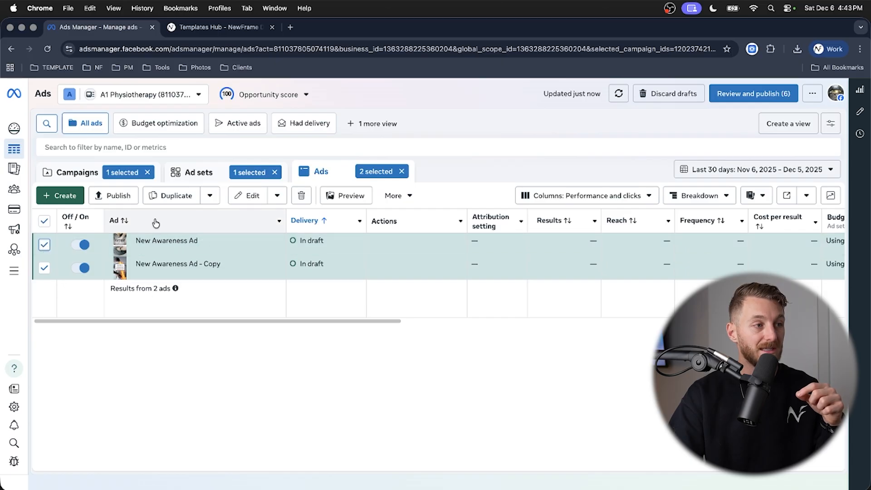
# - Duplicate the two selected ads once into the existing Instant Forms ad set of the Leads campaign, keeping existing reactions, comments and shares
pyautogui.click(173, 195)
pyautogui.click(329, 219)
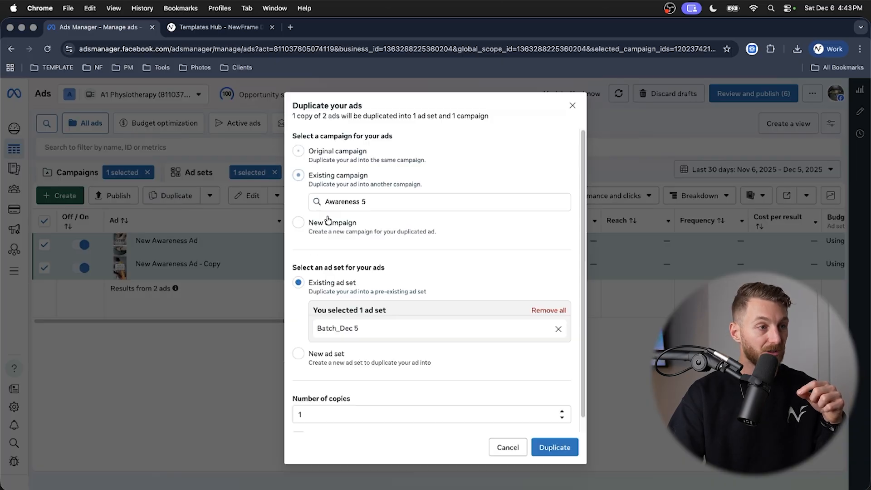
pyautogui.click(369, 201)
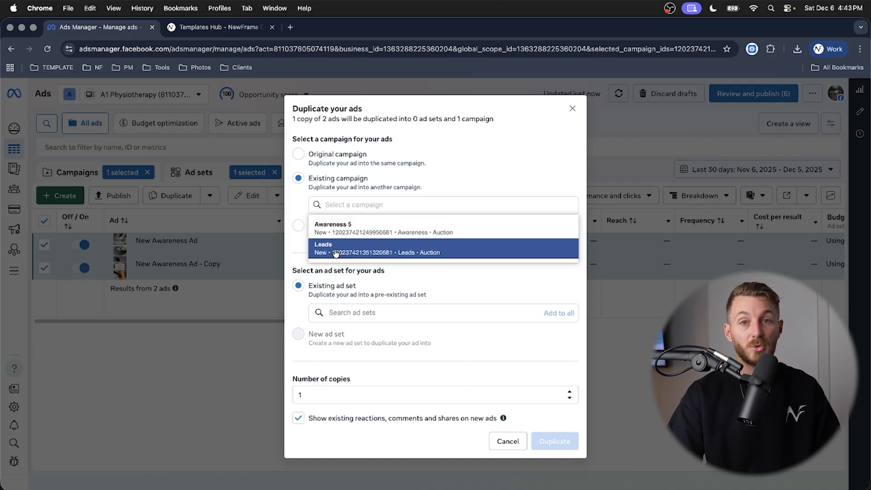
pyautogui.click(336, 253)
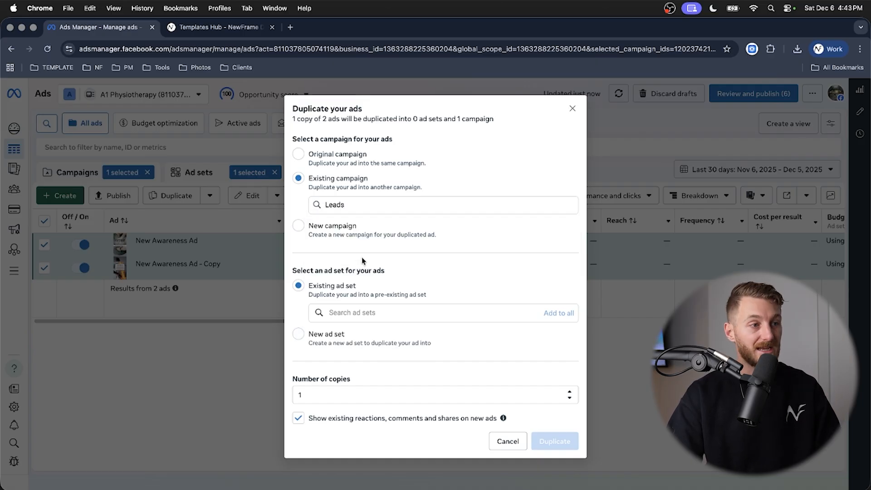
pyautogui.click(364, 314)
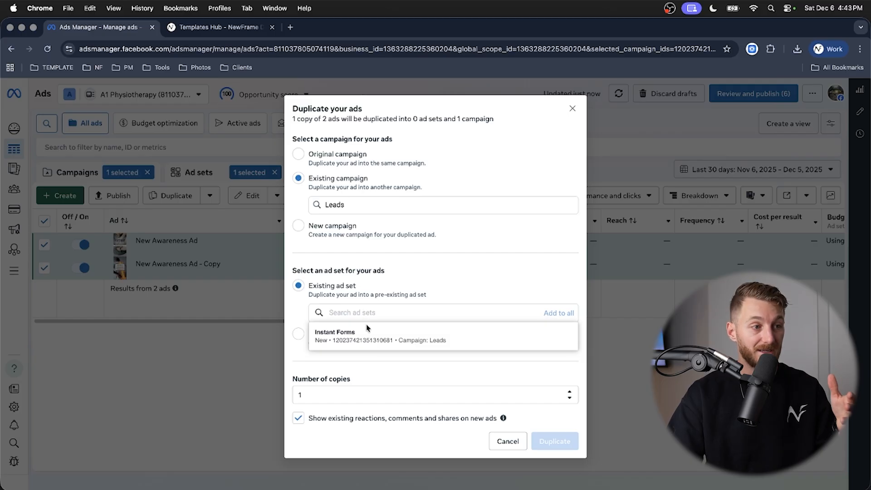
pyautogui.click(362, 336)
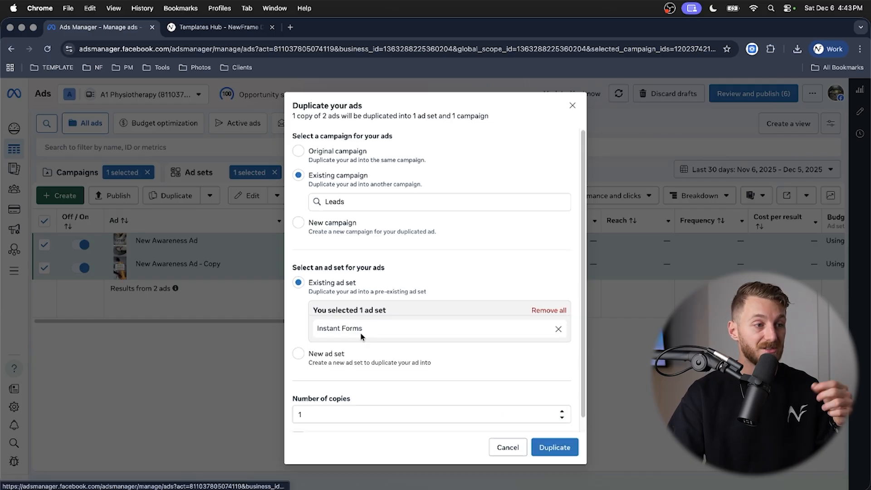
pyautogui.scroll(-1, 295, 429)
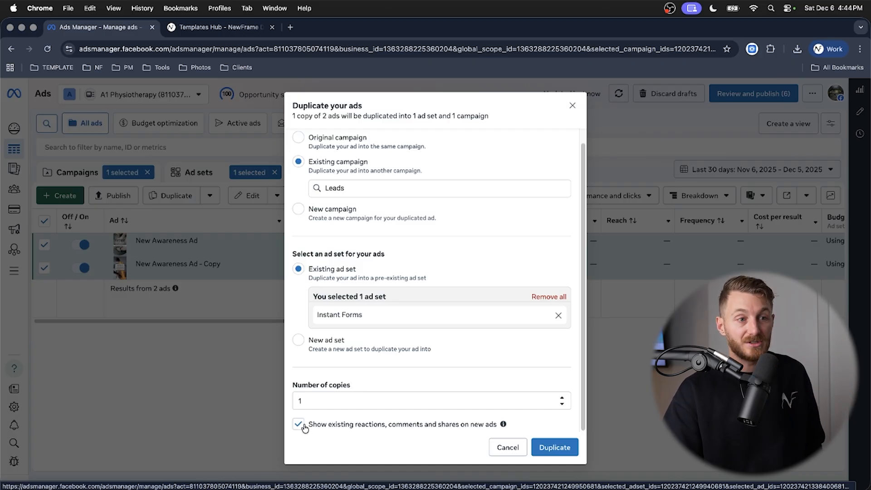
pyautogui.click(568, 449)
pyautogui.click(555, 263)
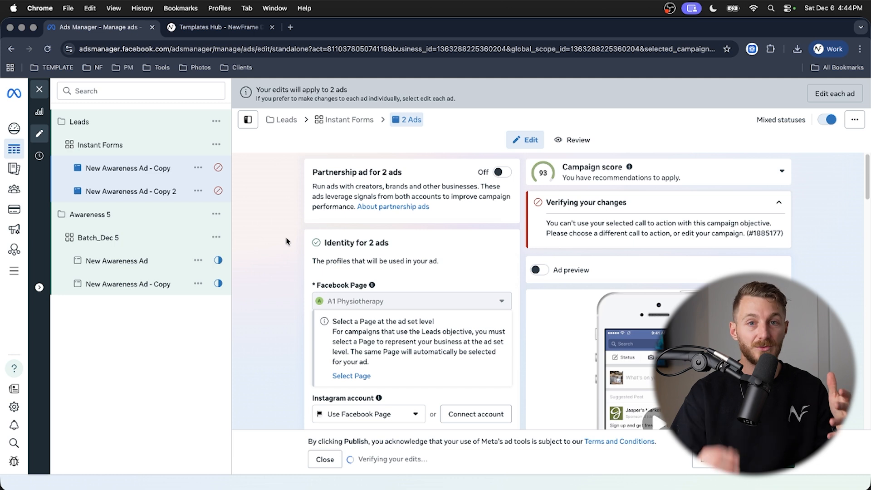
# - Start creating a new instant form as the destination of New Awareness Ad - Copy in the Leads campaign
pyautogui.click(130, 171)
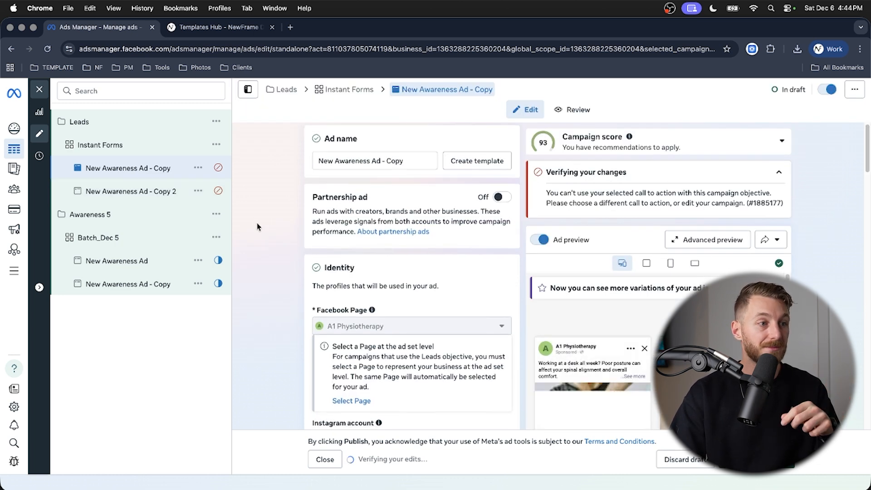
pyautogui.scroll(-2, 257, 227)
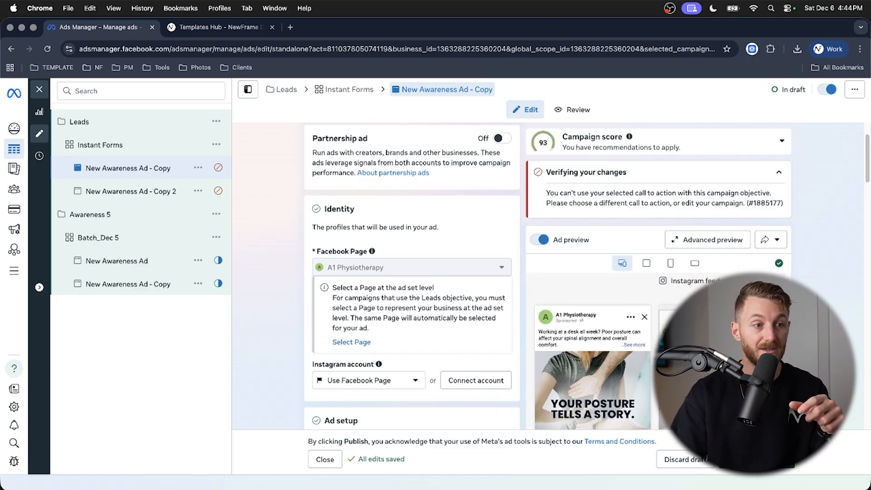
pyautogui.scroll(-1, 272, 277)
pyautogui.scroll(-5, 273, 277)
pyautogui.scroll(-3, 275, 274)
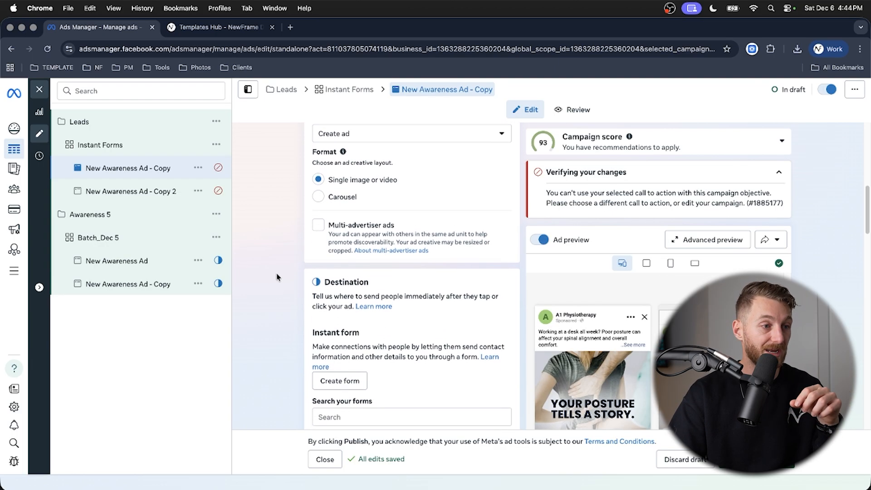
pyautogui.scroll(-3, 276, 278)
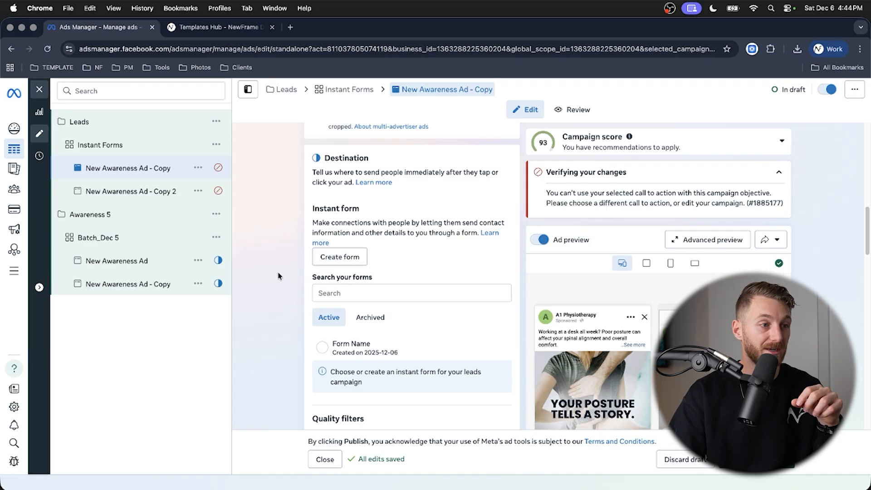
pyautogui.click(336, 257)
# - Choose Higher intent as the form type and check the flexible form delivery options
pyautogui.moveTo(233, 161); pyautogui.dragTo(336, 159)
pyautogui.click(338, 165)
pyautogui.click(230, 252)
pyautogui.scroll(-2, 313, 247)
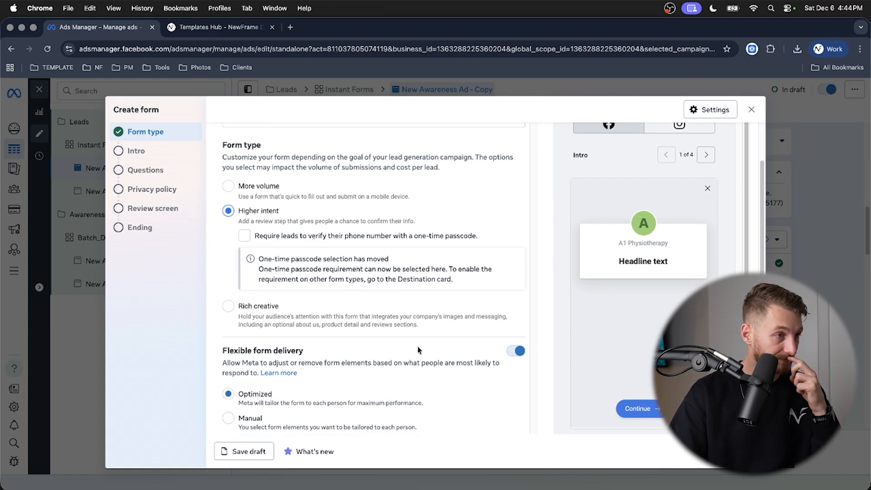
# - Turn on the background image in the form's intro and open the greeting headline for editing
pyautogui.click(141, 151)
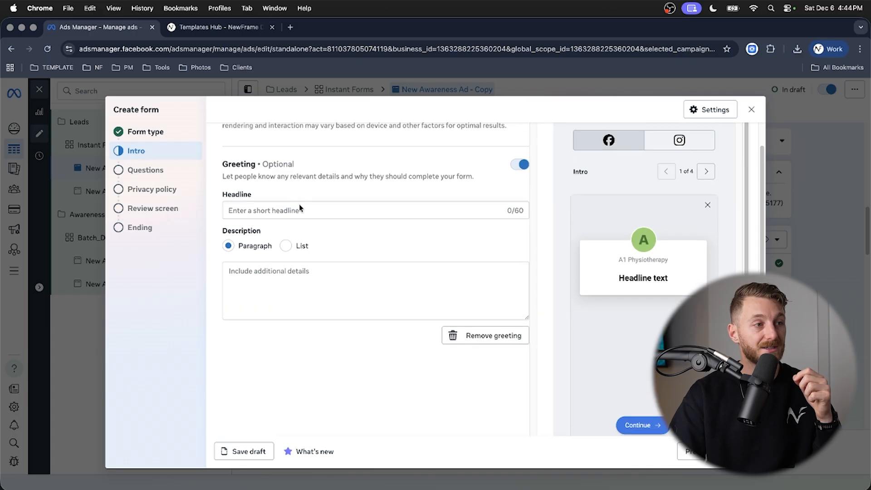
pyautogui.click(516, 129)
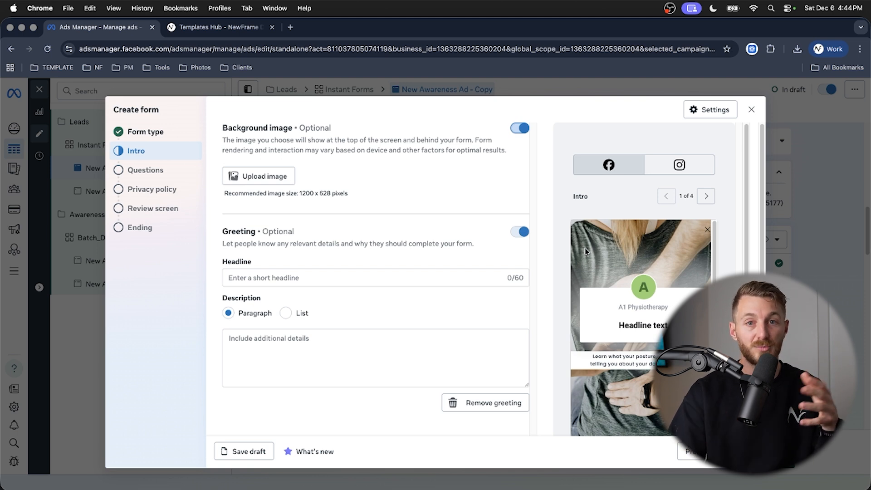
pyautogui.click(522, 129)
pyautogui.click(522, 129)
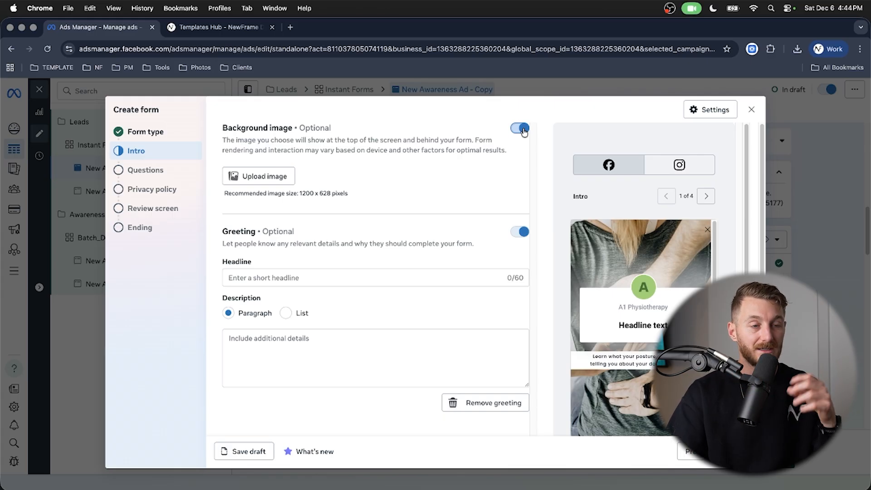
pyautogui.scroll(-2, 389, 203)
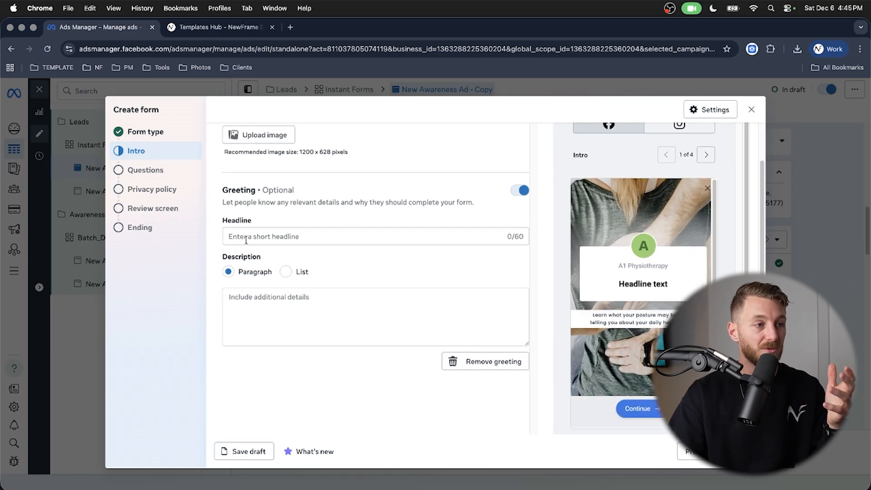
pyautogui.click(232, 237)
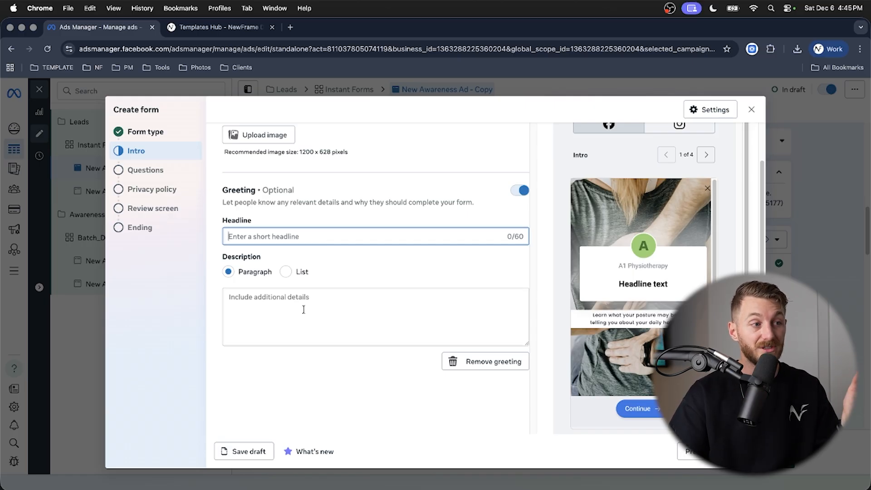
# - Place Full name above Email in the form's contact information and make Phone number required
pyautogui.click(145, 170)
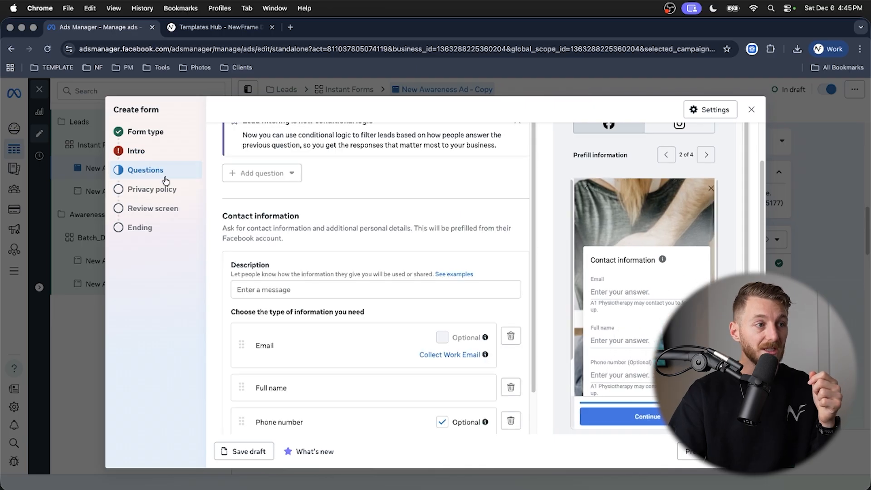
pyautogui.scroll(-2, 327, 312)
pyautogui.moveTo(241, 346); pyautogui.dragTo(235, 293)
pyautogui.scroll(-1, 288, 342)
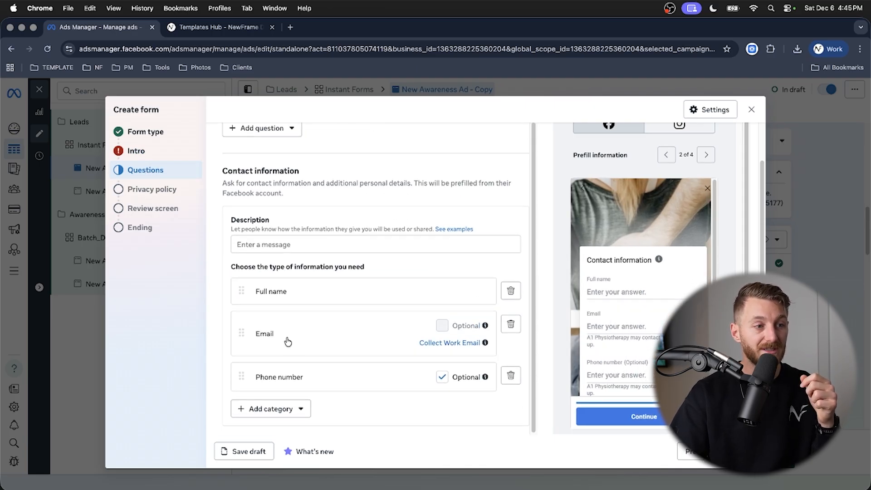
pyautogui.click(443, 377)
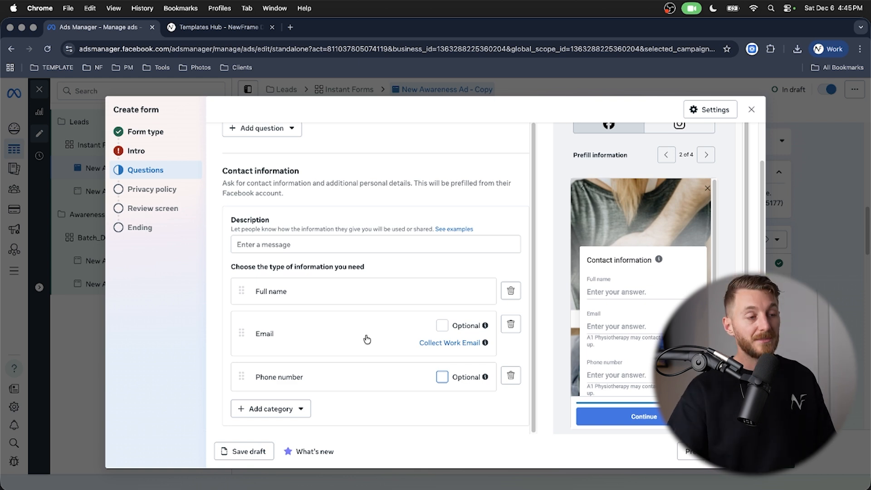
# - Review the question types that can be added and the contact information description without adding anything
pyautogui.scroll(2, 367, 340)
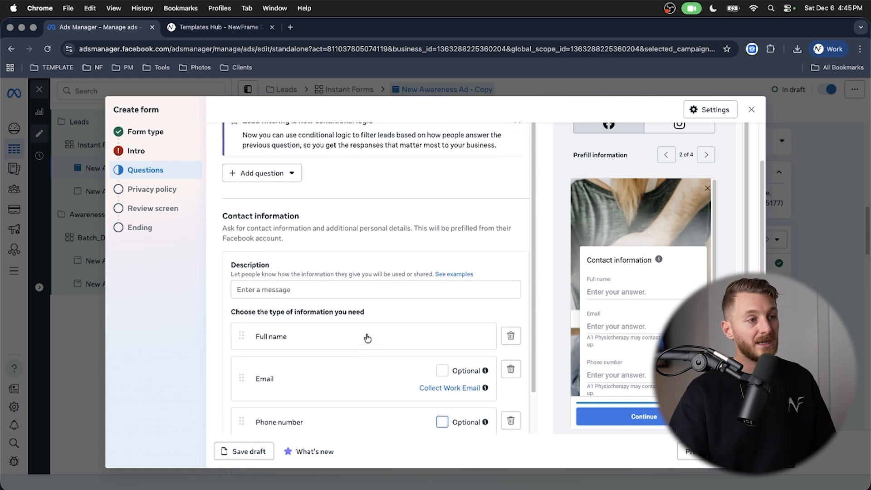
pyautogui.scroll(2, 357, 241)
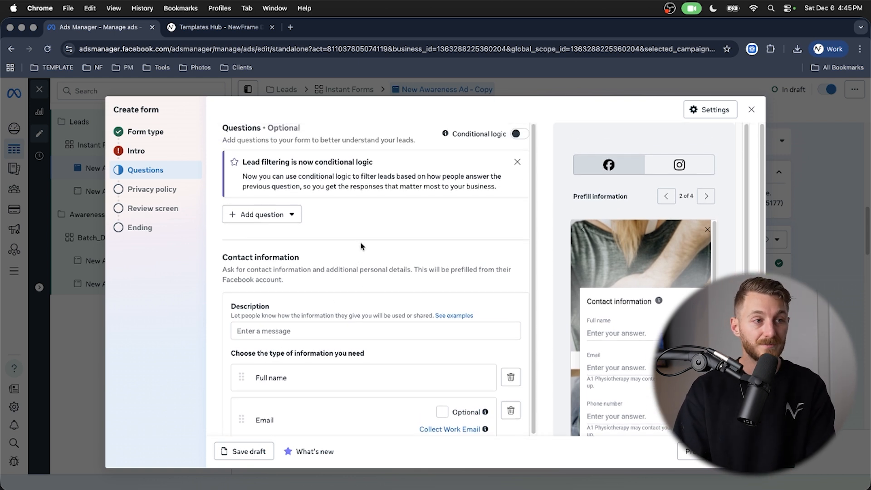
pyautogui.click(259, 219)
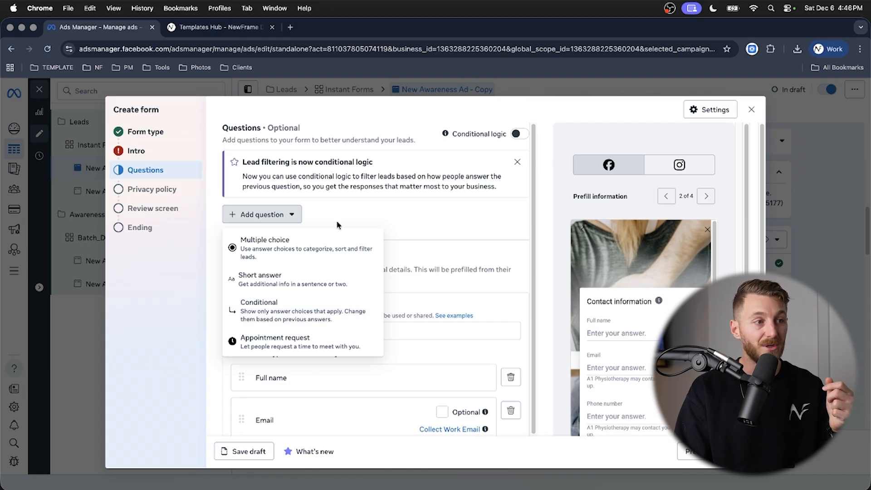
pyautogui.click(418, 220)
pyautogui.scroll(-3, 391, 229)
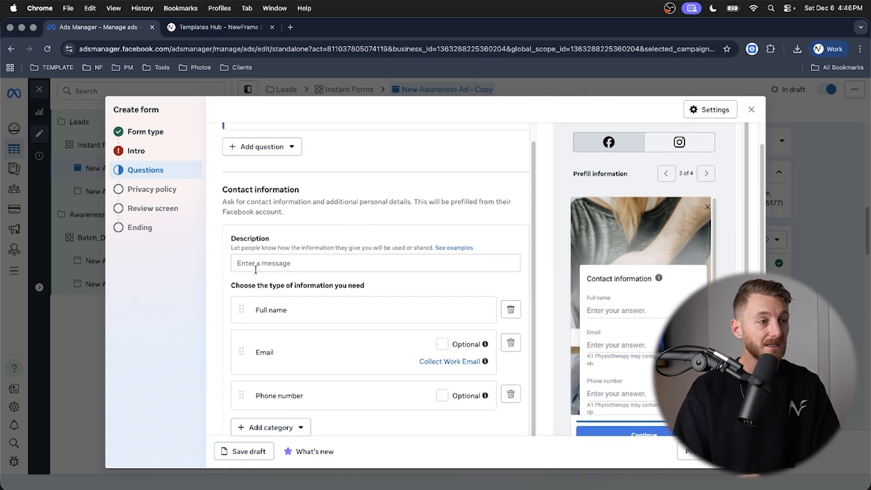
pyautogui.click(271, 244)
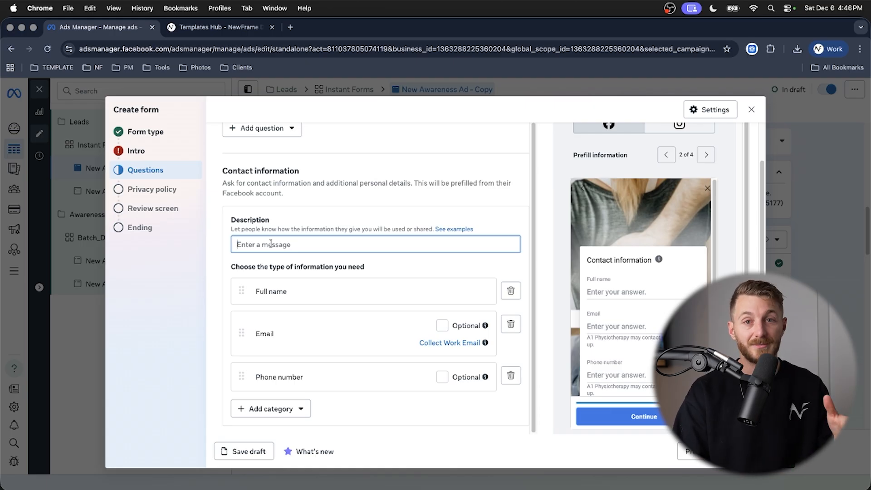
# - Turn off the form's privacy policy section and open the review screen settings
pyautogui.click(164, 195)
pyautogui.scroll(2, 347, 208)
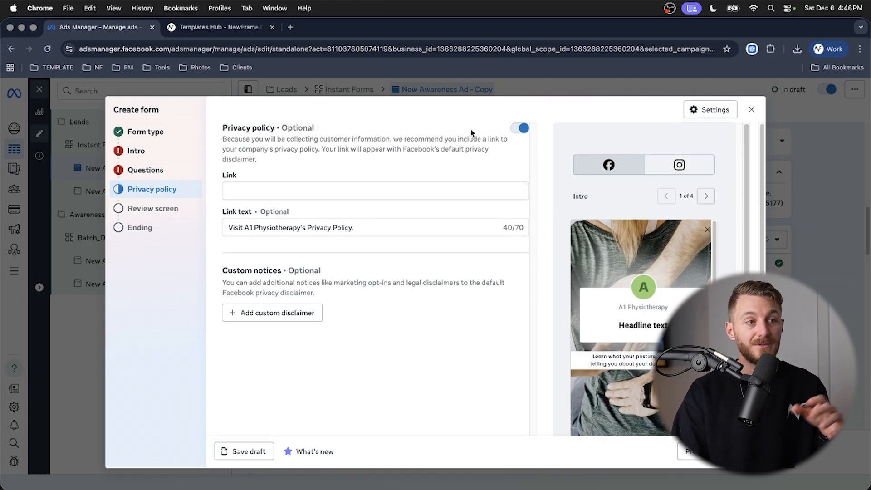
pyautogui.click(523, 129)
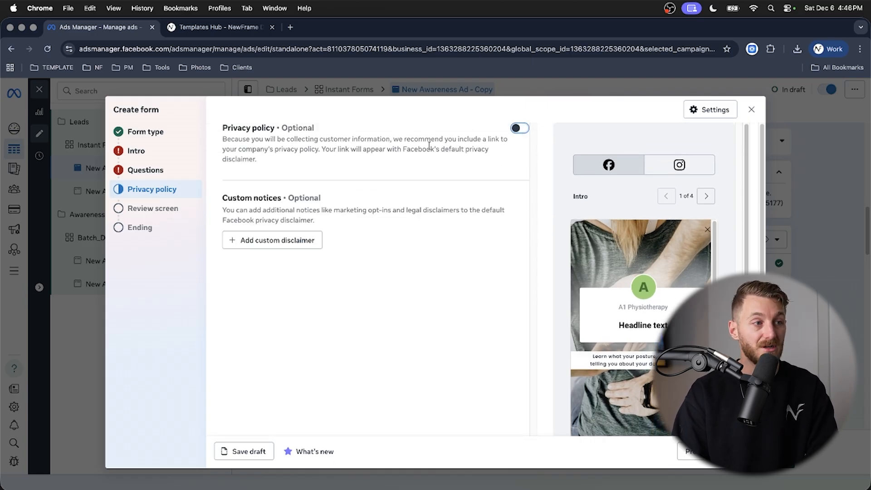
pyautogui.click(156, 211)
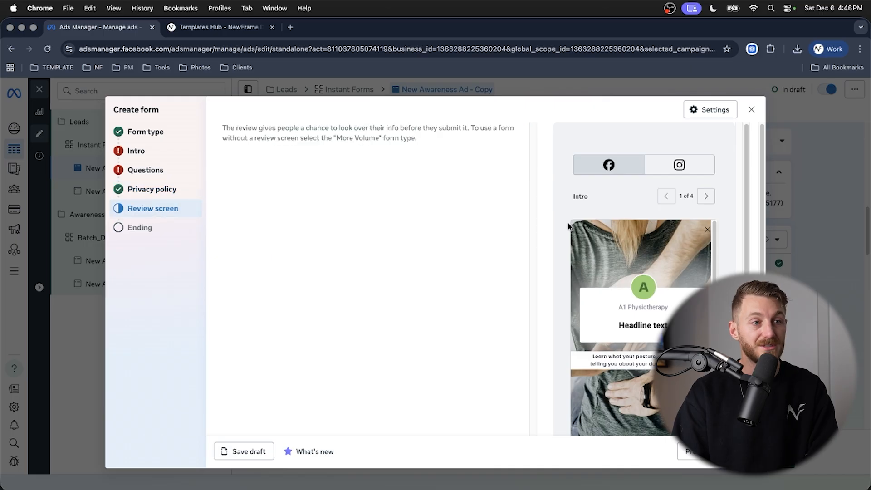
# - Preview the form's intro, contact information, privacy review and message for leads screens one after another
pyautogui.scroll(-2, 670, 270)
pyautogui.scroll(-2, 640, 303)
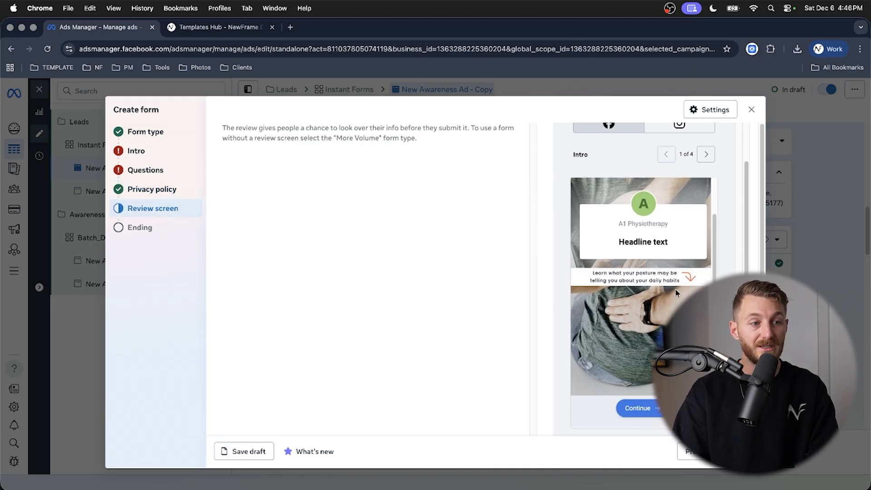
pyautogui.click(708, 156)
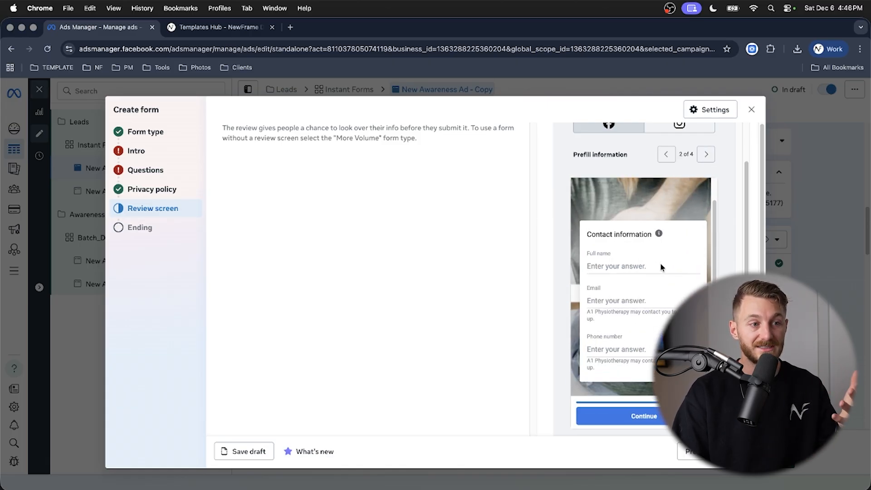
pyautogui.click(706, 154)
pyautogui.scroll(-3, 661, 279)
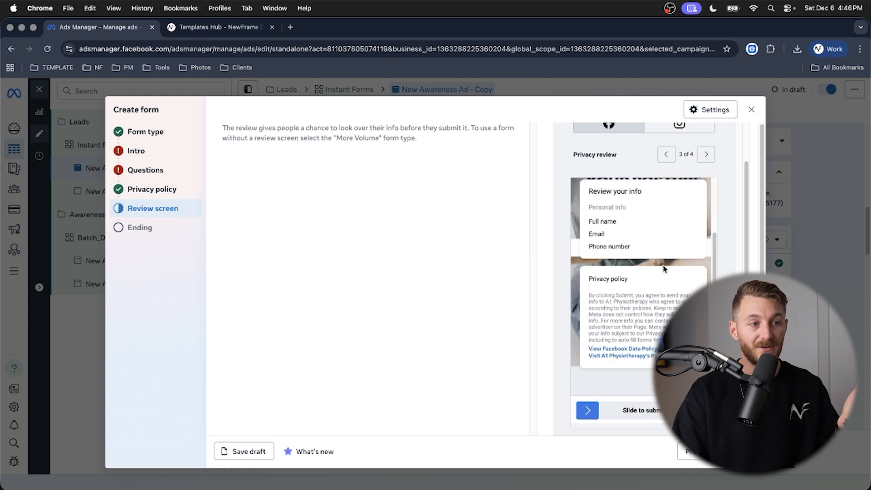
pyautogui.click(706, 154)
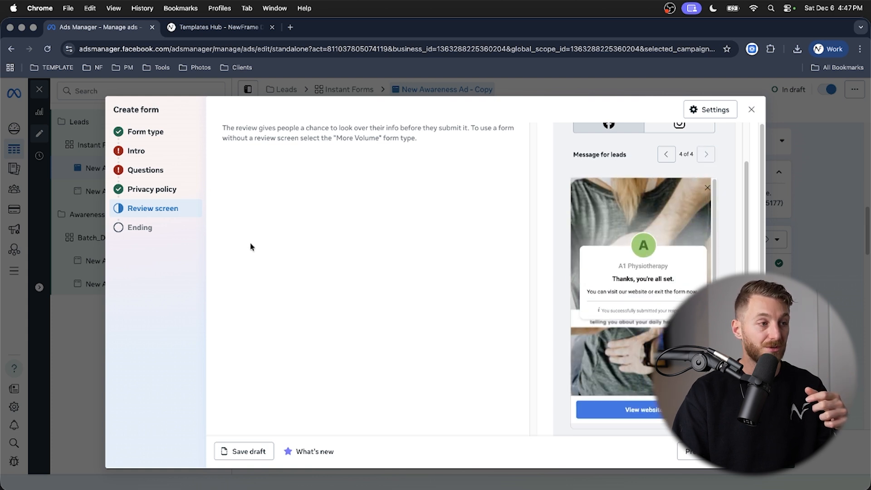
# - Set the call to action of the form's ending to "Book Your Appointment" and close the form without saving
pyautogui.click(145, 227)
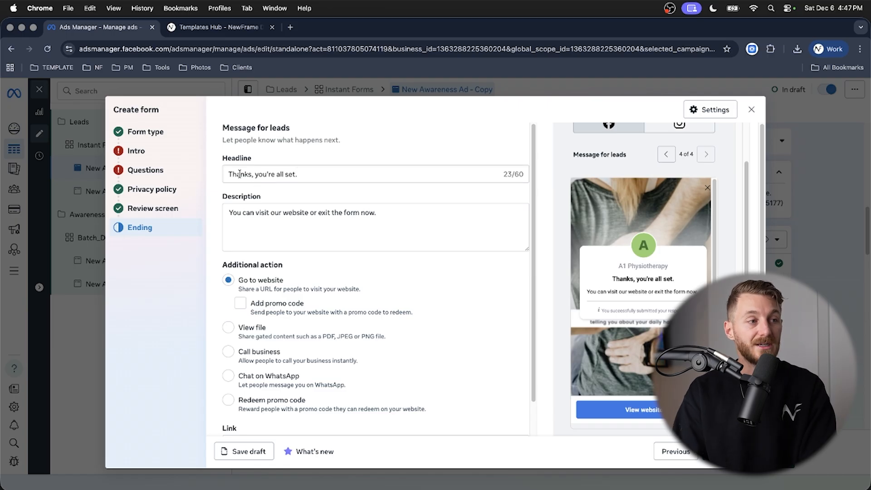
pyautogui.moveTo(229, 175); pyautogui.dragTo(289, 178)
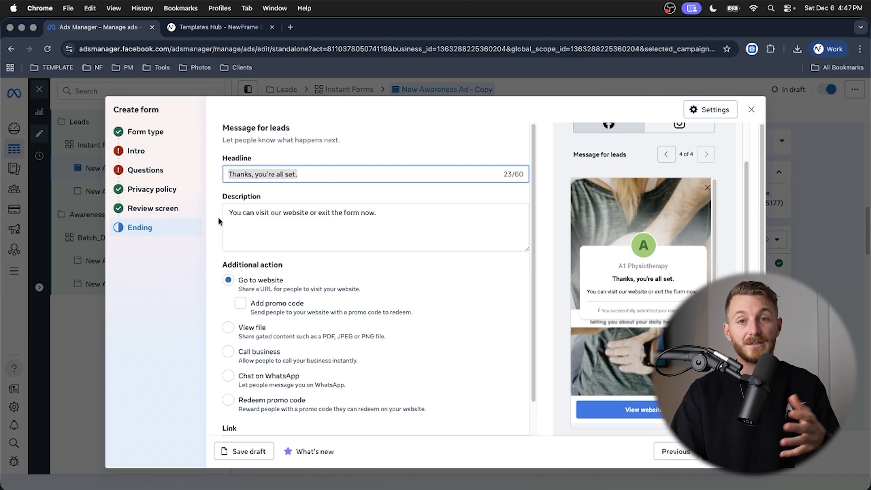
pyautogui.scroll(-5, 393, 269)
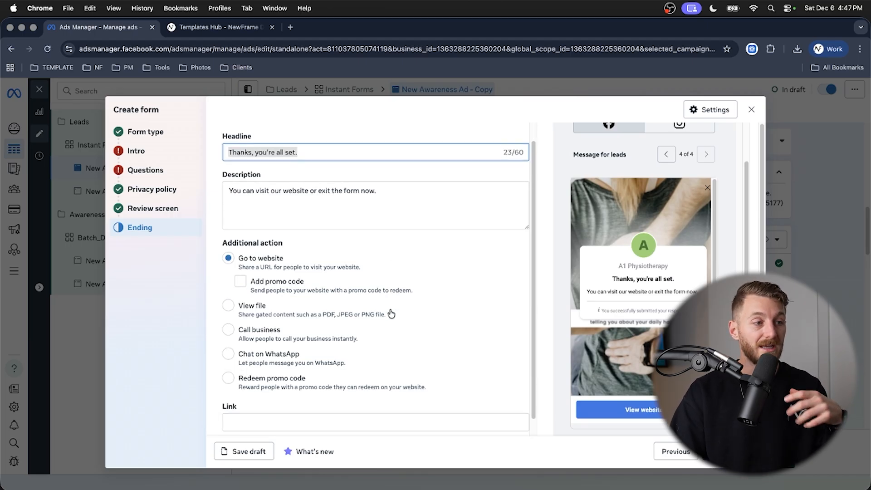
pyautogui.click(266, 355)
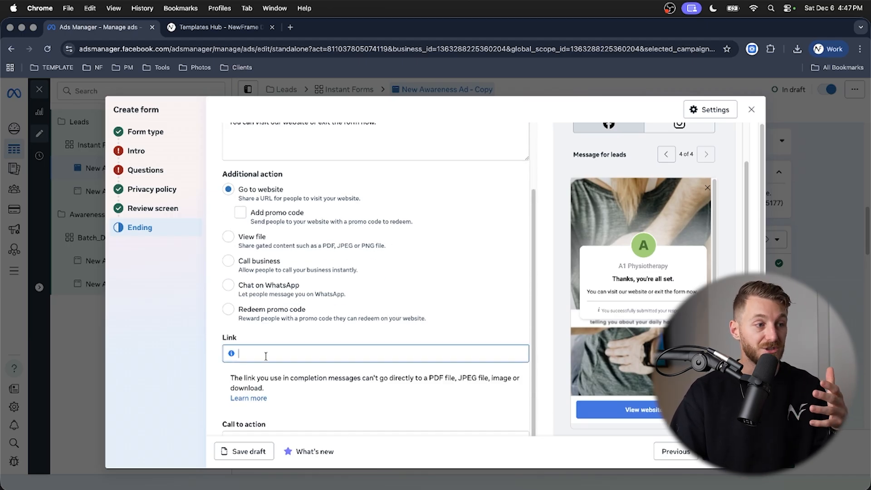
pyautogui.scroll(-3, 301, 358)
pyautogui.click(248, 384)
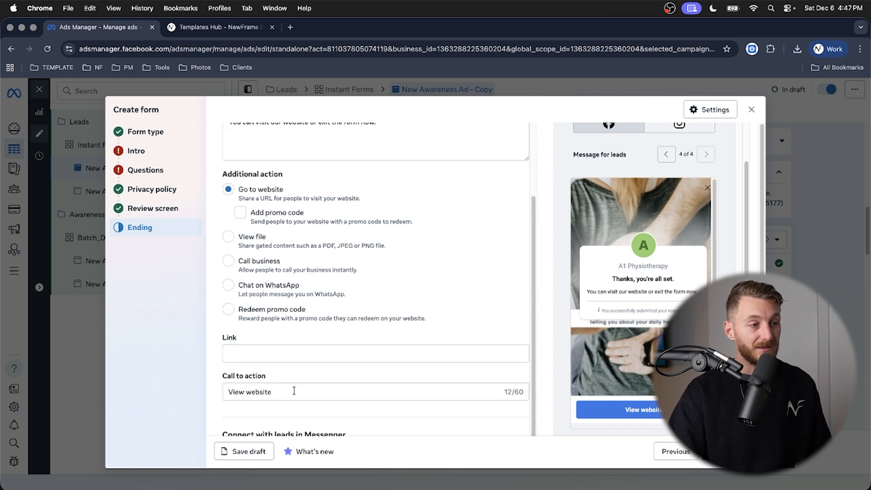
pyautogui.moveTo(294, 390); pyautogui.dragTo(206, 390)
pyautogui.write('Book Your Appointment')
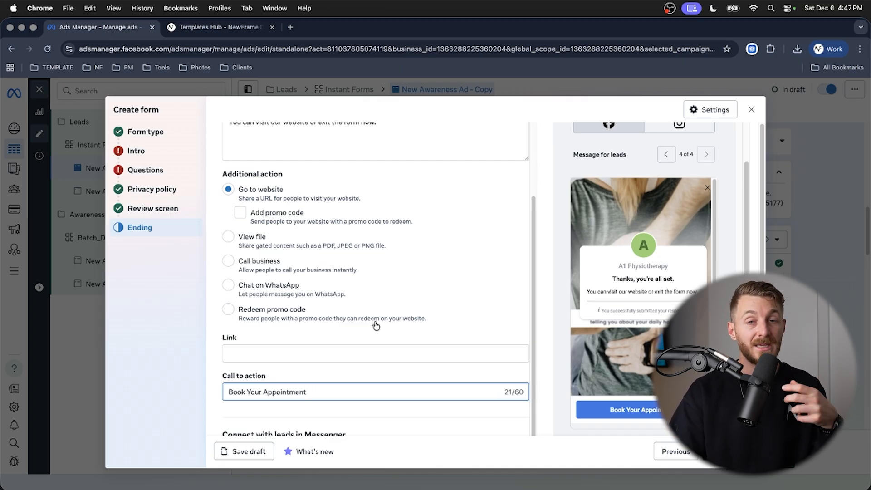
pyautogui.scroll(-2, 375, 330)
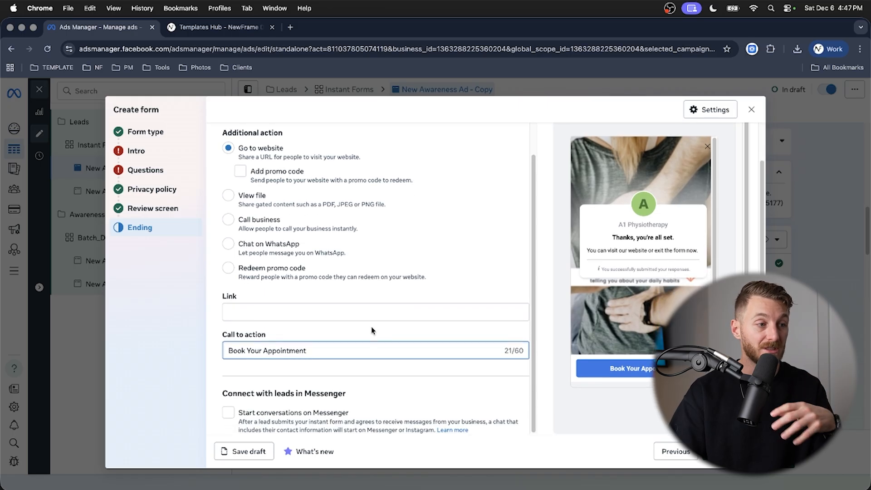
pyautogui.scroll(6, 375, 346)
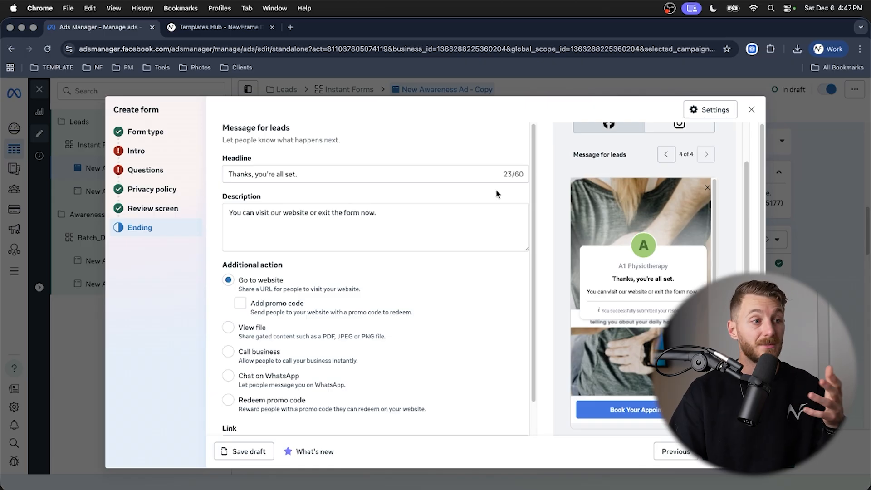
pyautogui.click(751, 110)
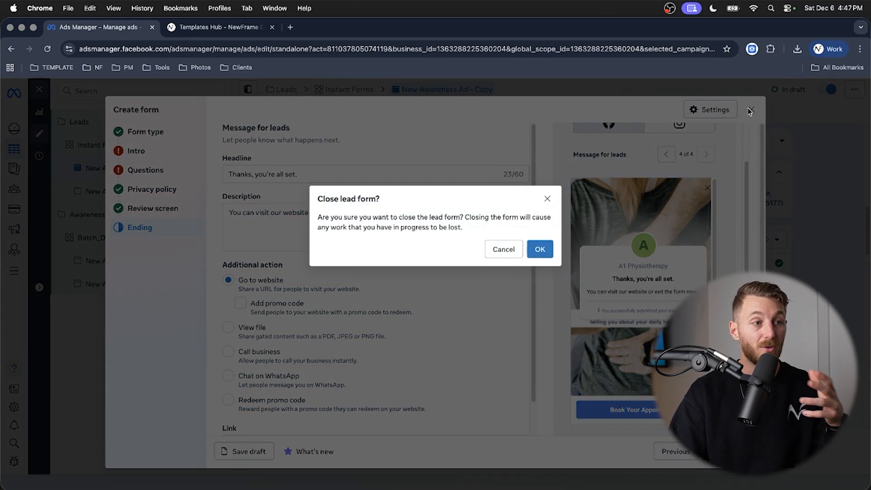
pyautogui.click(530, 252)
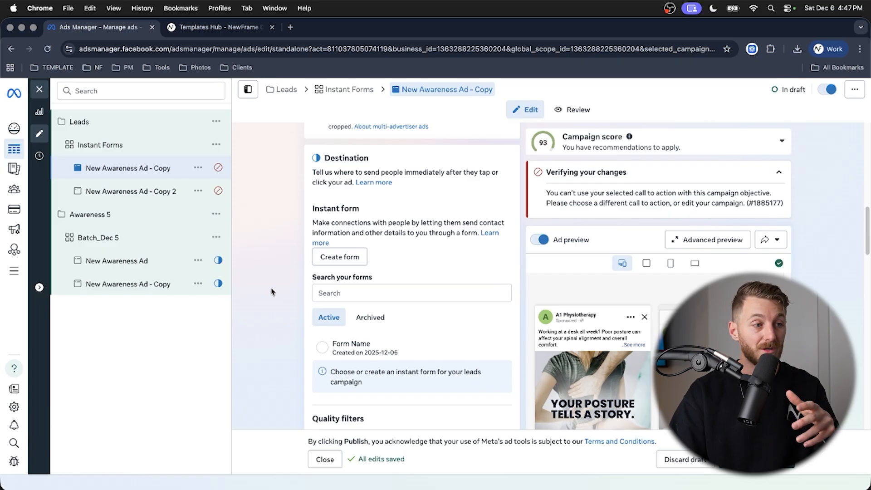
# - Review the first ad copy's form list, quality filters, lead delivery, media, ad copy and tracking settings
pyautogui.scroll(-2, 274, 289)
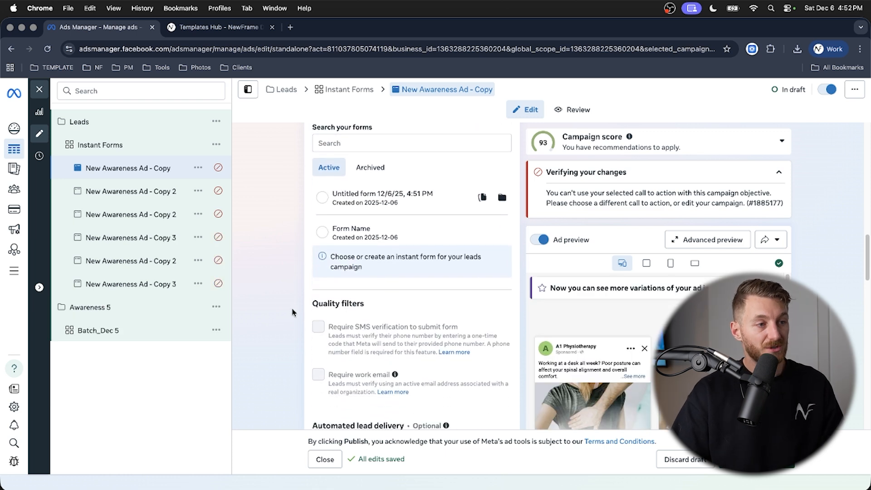
pyautogui.scroll(-1, 323, 228)
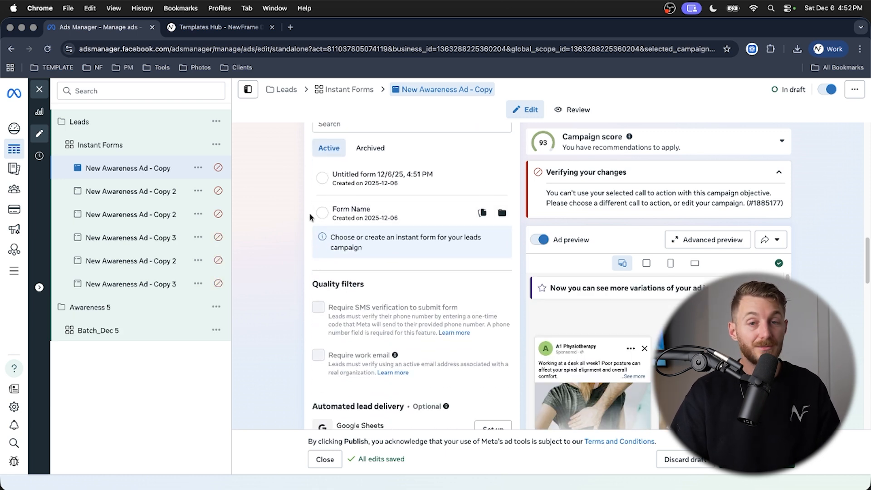
pyautogui.scroll(-3, 277, 232)
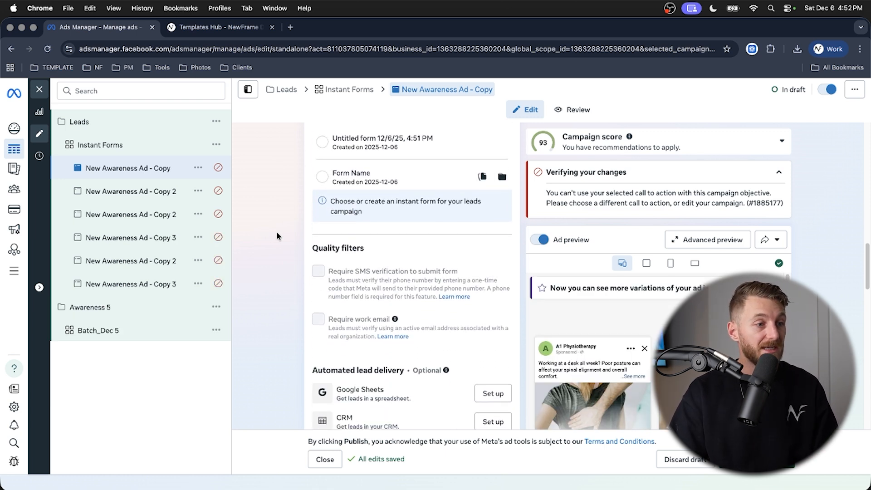
pyautogui.scroll(-7, 277, 235)
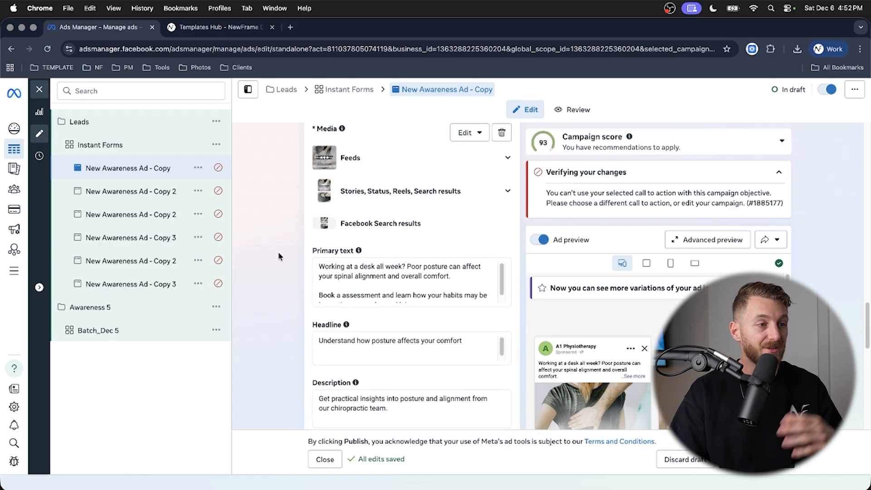
pyautogui.scroll(-3, 291, 254)
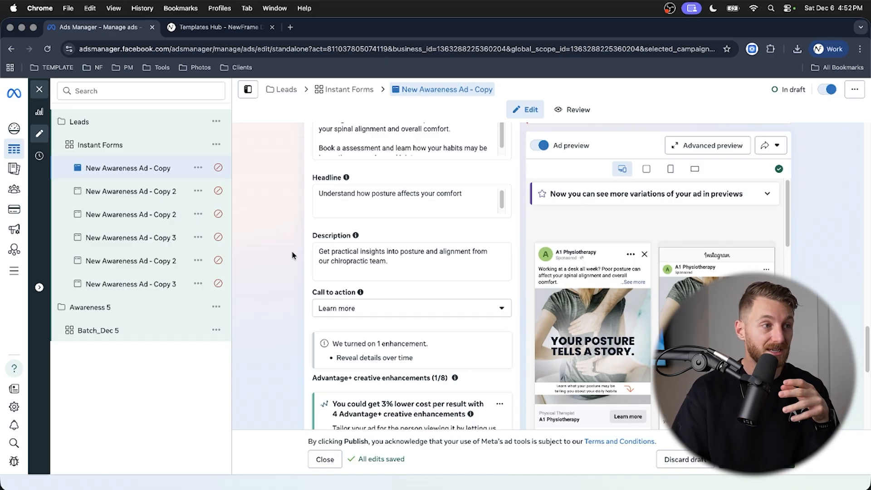
pyautogui.scroll(-10, 292, 256)
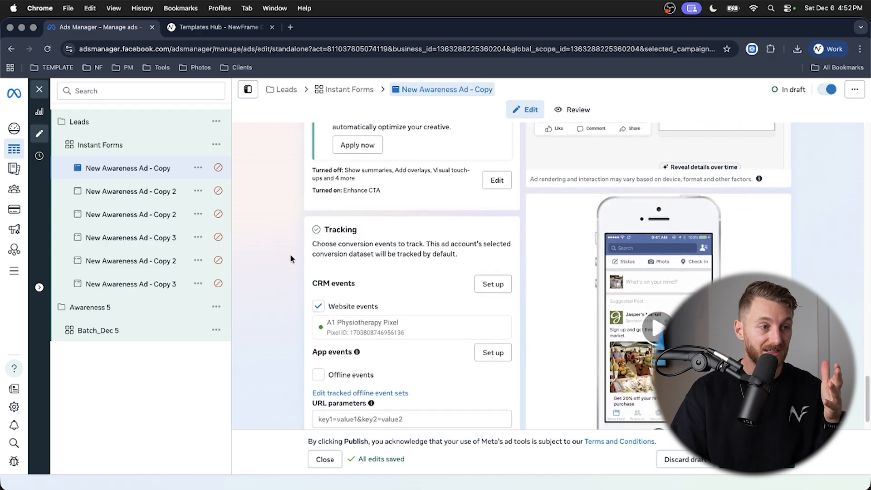
pyautogui.scroll(-2, 288, 305)
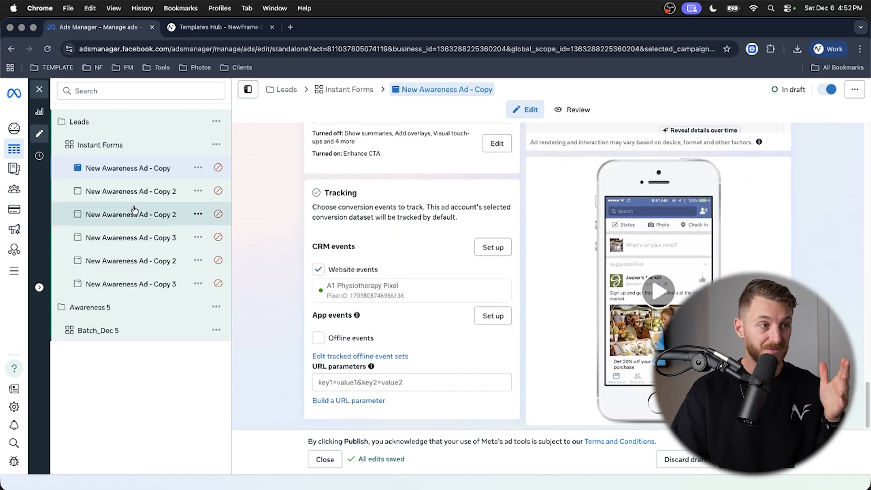
pyautogui.scroll(12, 298, 240)
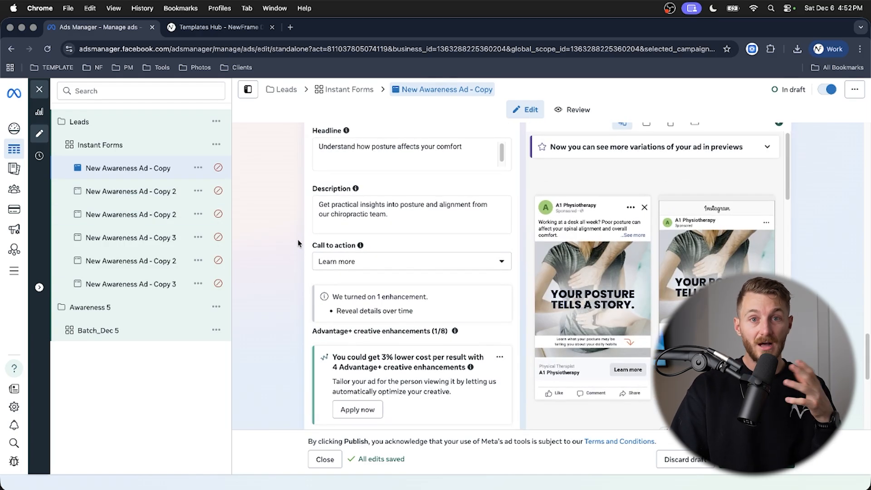
pyautogui.scroll(1, 298, 244)
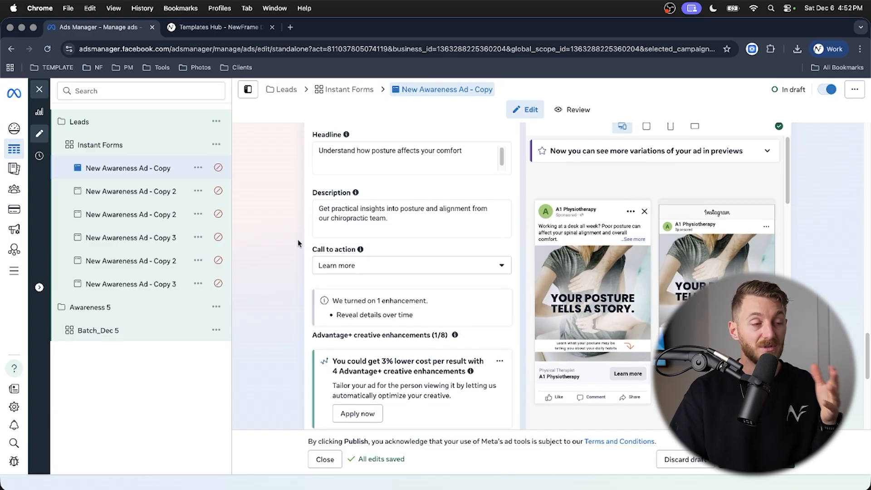
pyautogui.scroll(5, 299, 244)
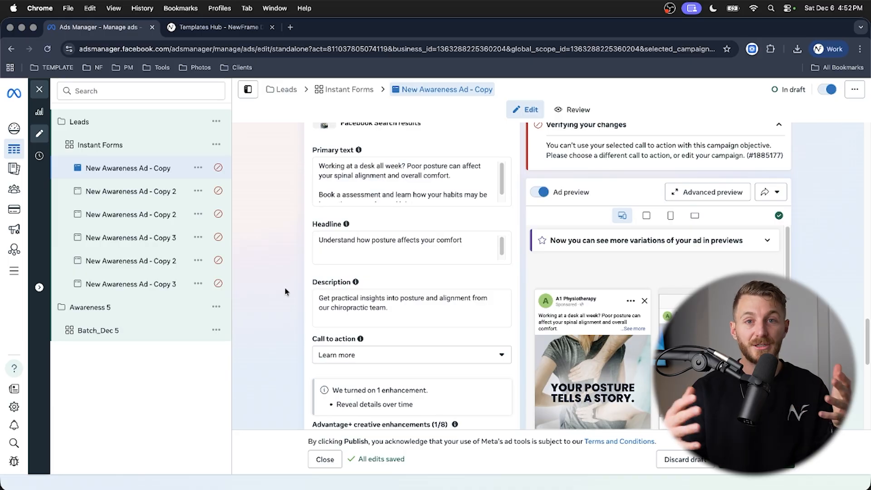
# - Look through the call to action options for the ad without choosing a different one
pyautogui.click(351, 358)
pyautogui.scroll(-1, 350, 331)
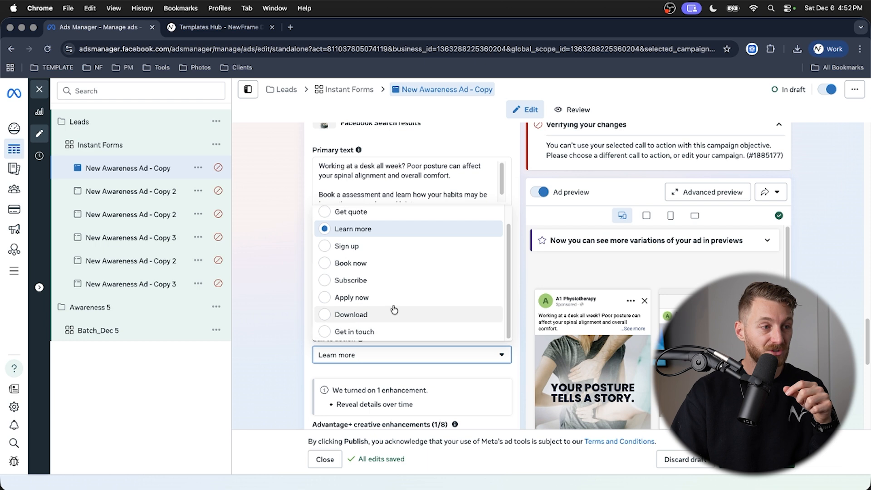
pyautogui.scroll(1, 395, 309)
pyautogui.click(284, 262)
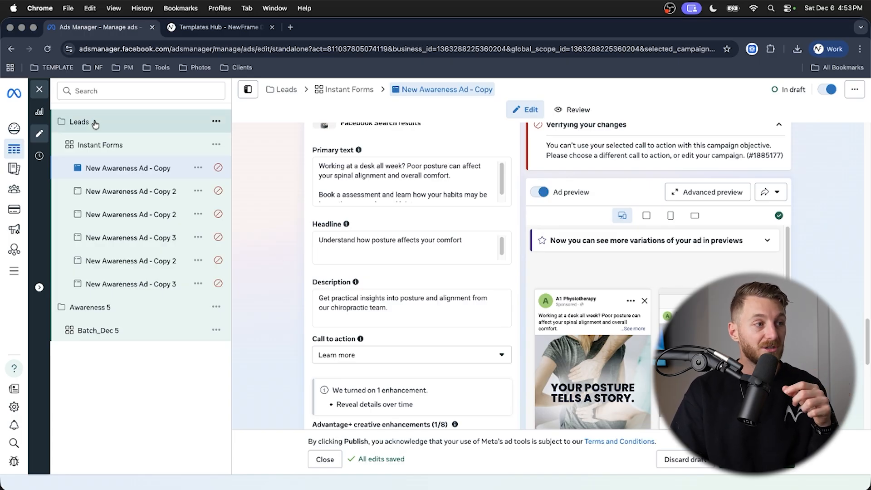
# - Open all six ads of the Instant Forms ad set together and close the editor without publishing the drafts
pyautogui.click(101, 144)
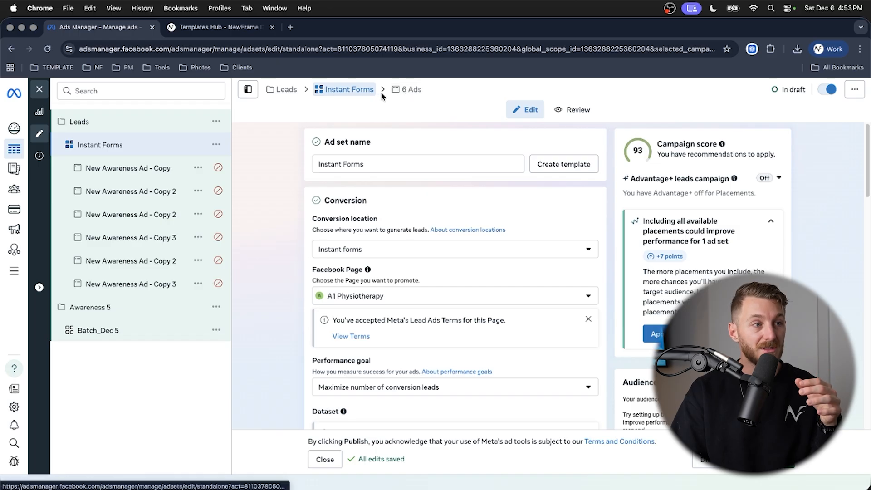
pyautogui.click(412, 91)
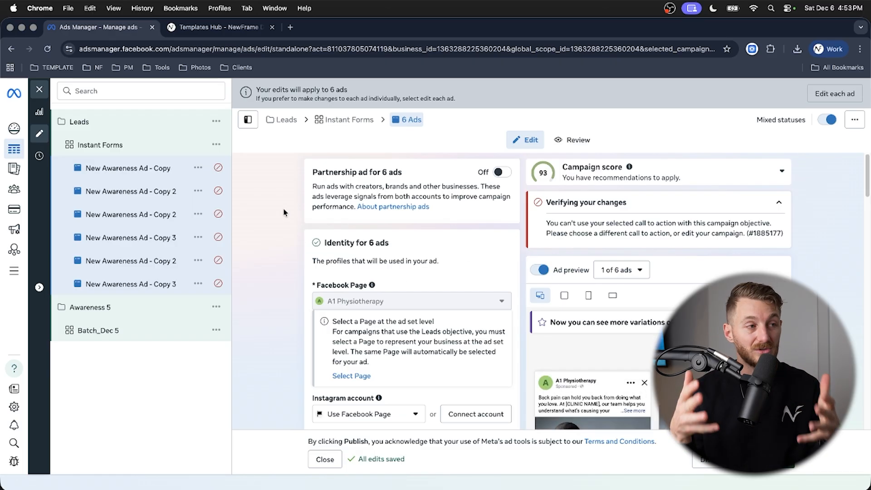
pyautogui.click(41, 88)
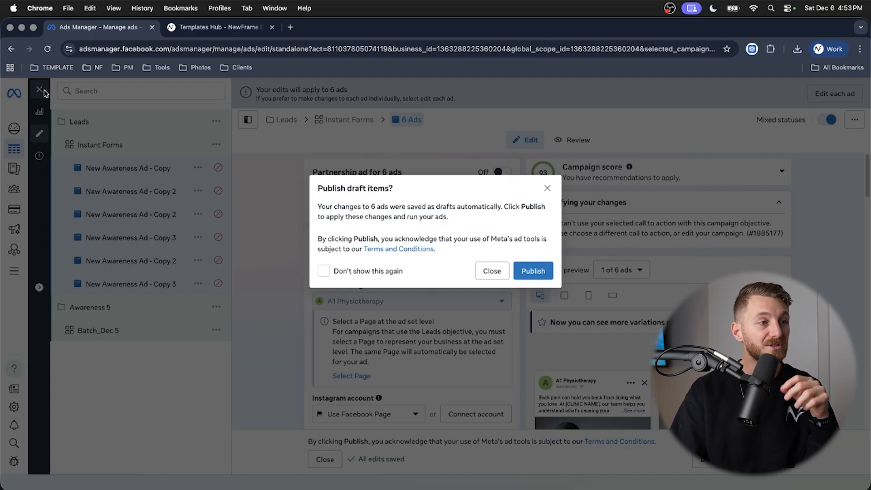
pyautogui.click(492, 271)
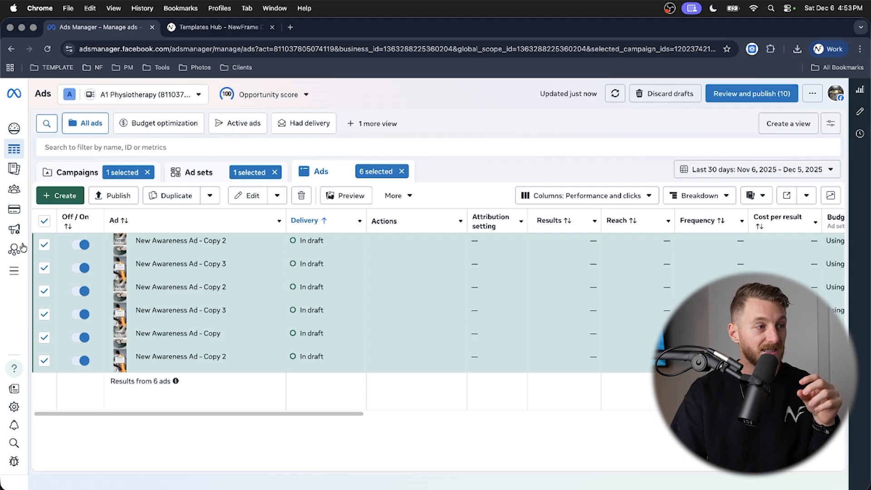
# - Open the Leads Center from the full list of Meta tools to view the lead pipeline
pyautogui.moveTo(12, 274)
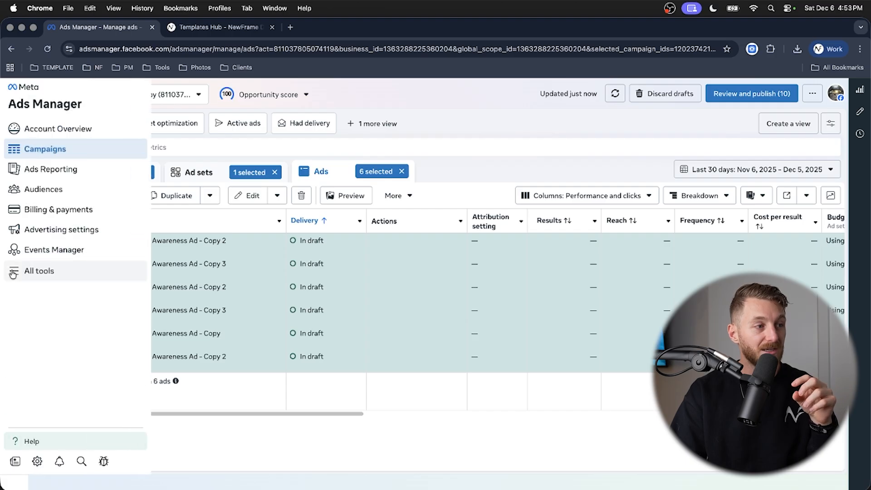
pyautogui.click(39, 272)
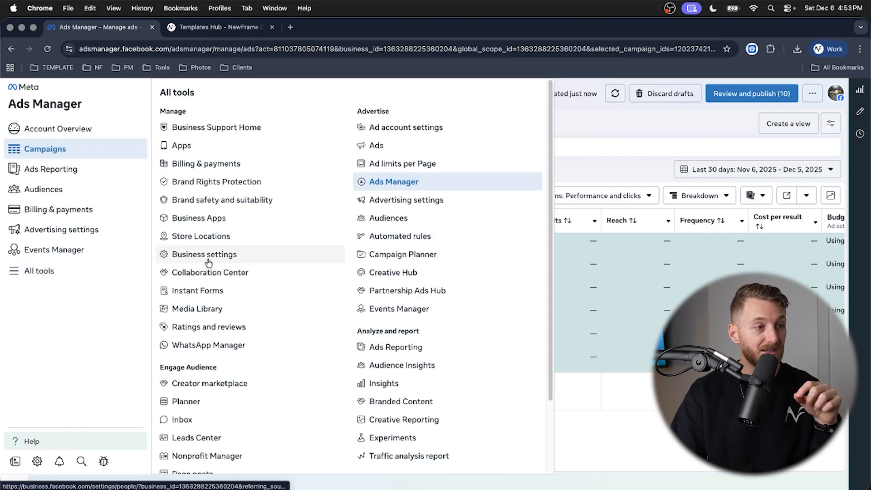
pyautogui.click(224, 439)
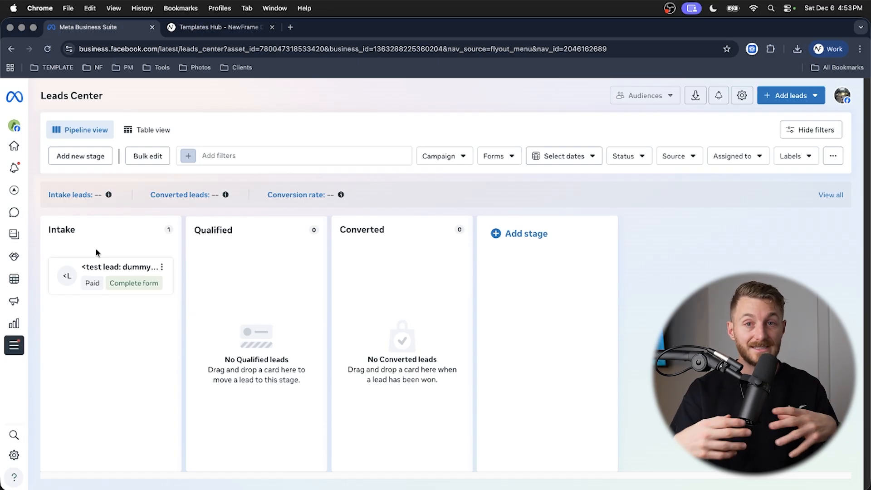
# - Go to the Ads Manager campaigns and open the Leads campaign's "New Awareness Ad - Copy" in the editor
pyautogui.moveTo(13, 217)
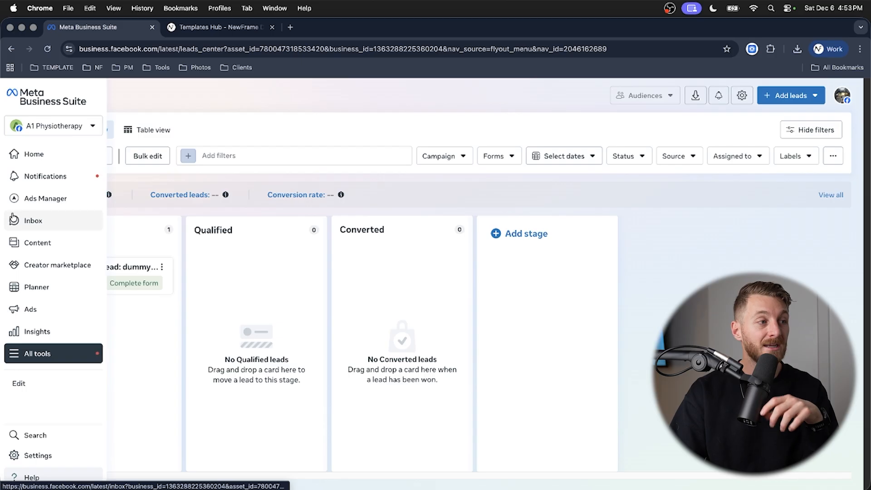
pyautogui.moveTo(22, 198)
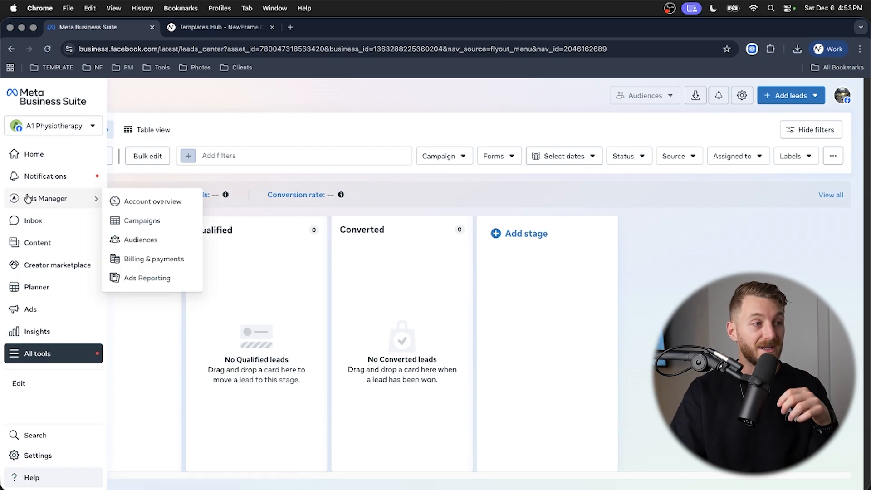
pyautogui.click(141, 224)
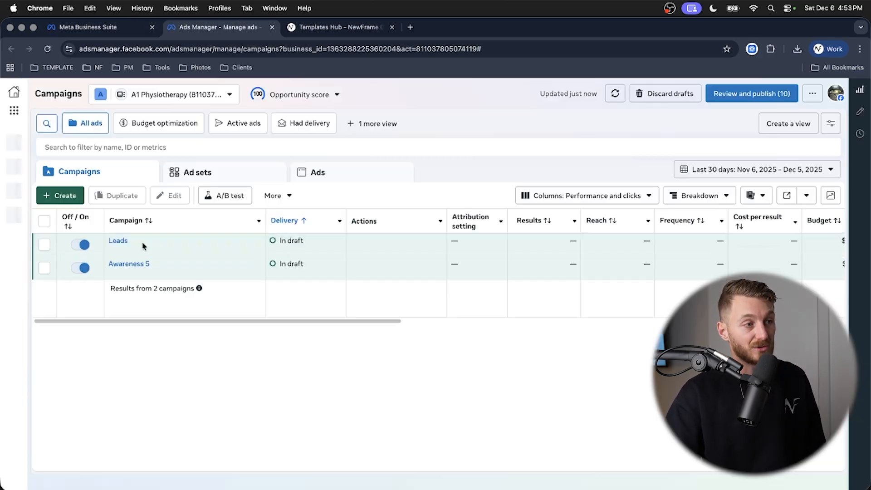
pyautogui.click(151, 253)
pyautogui.click(137, 169)
# - Review the ad's instant form list and automated lead delivery options for Google Sheets and CRM, and close the editor without publishing
pyautogui.scroll(-10, 277, 268)
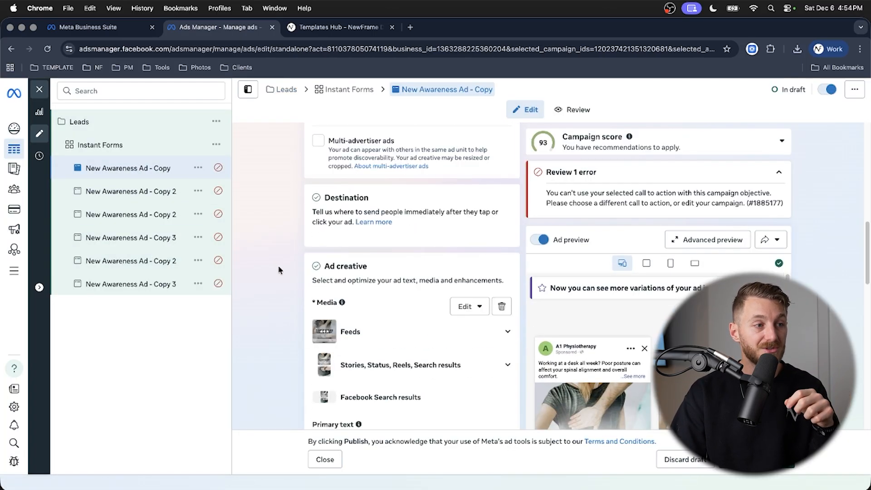
pyautogui.scroll(-6, 303, 282)
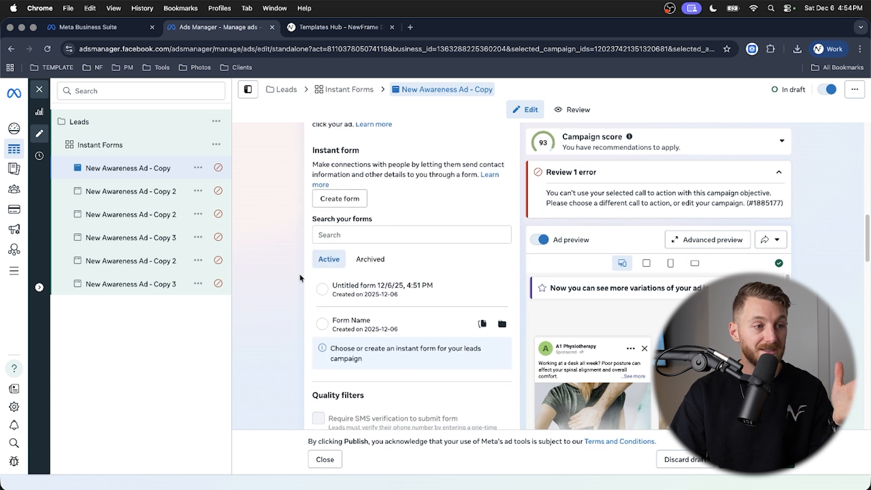
pyautogui.scroll(-4, 300, 277)
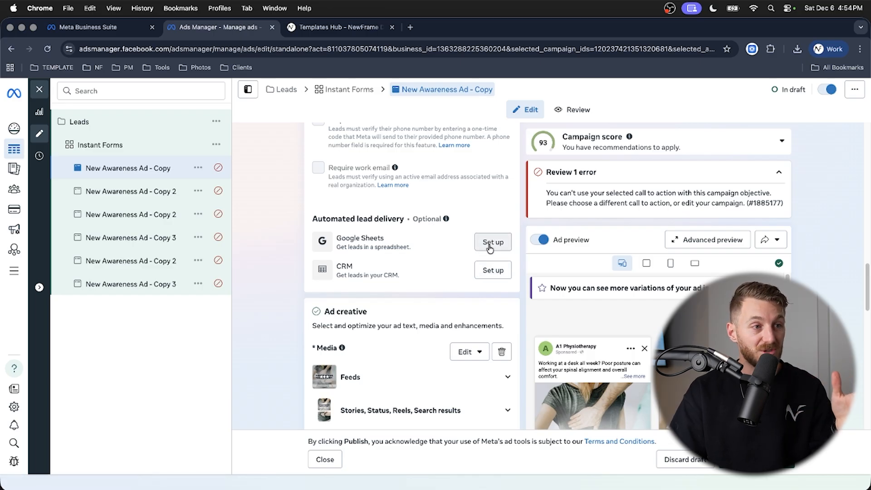
pyautogui.click(40, 92)
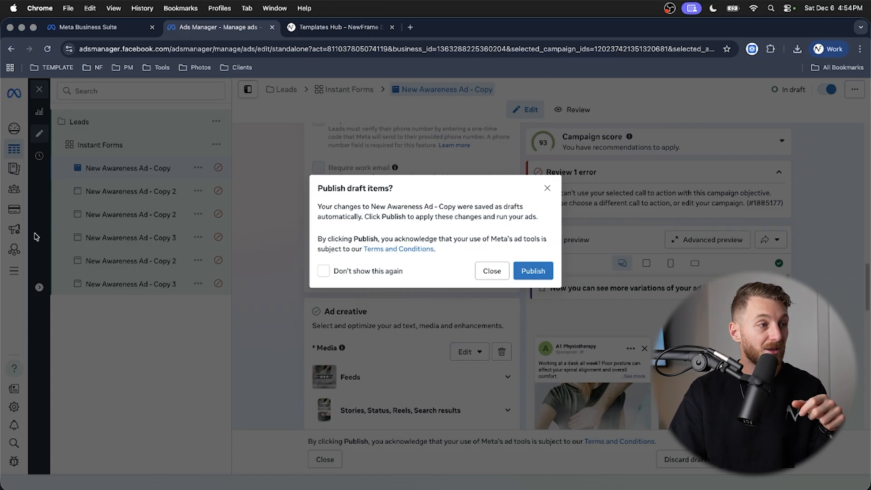
pyautogui.click(492, 271)
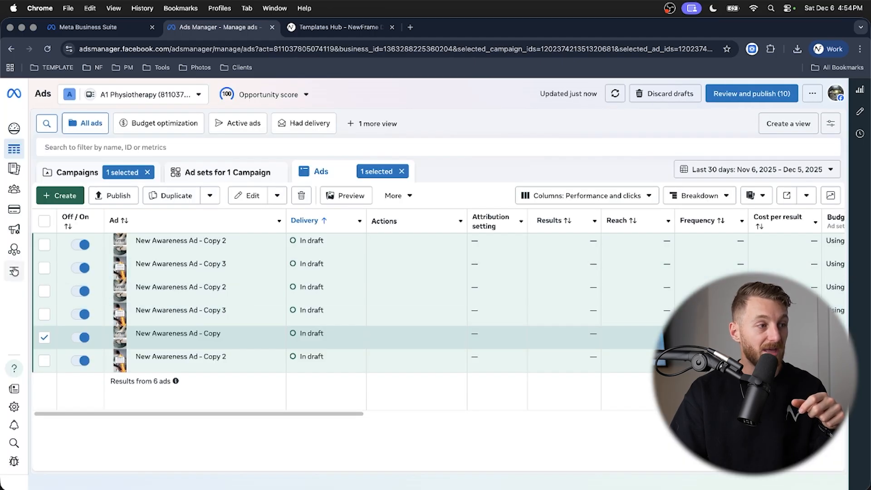
# - Open the Leads Center from the full list of Ads Manager tools
pyautogui.click(14, 271)
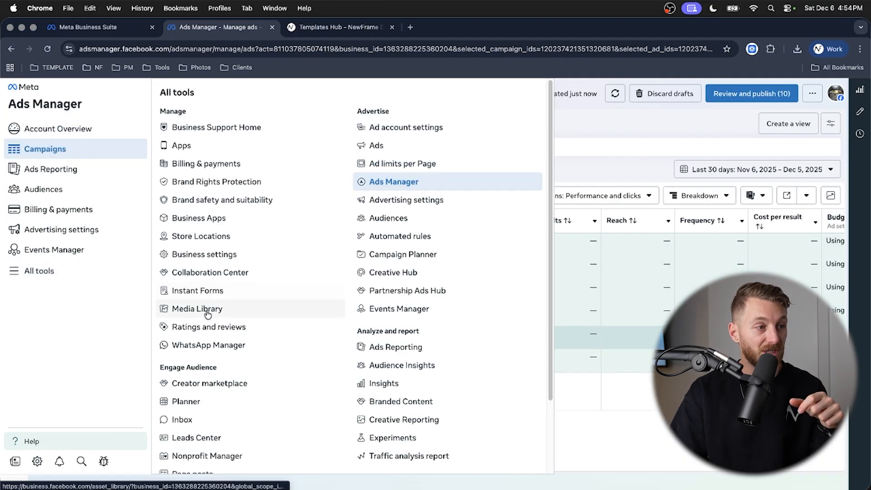
pyautogui.scroll(-3, 202, 349)
pyautogui.click(205, 351)
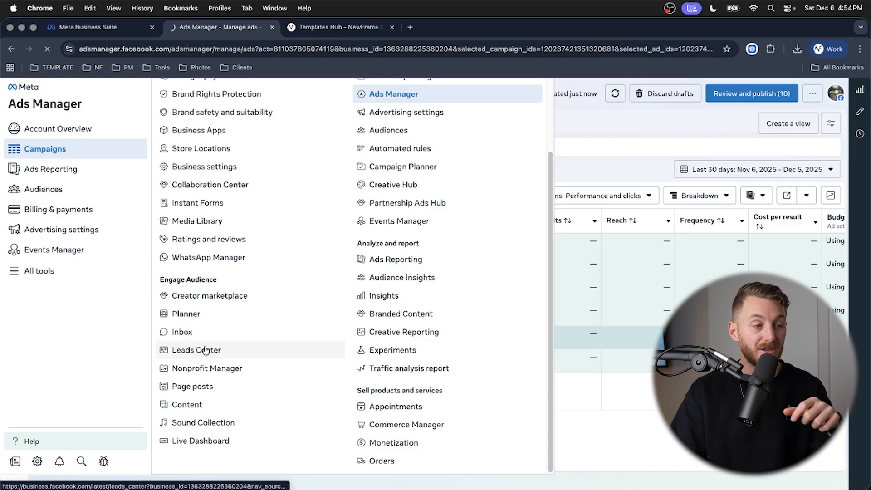